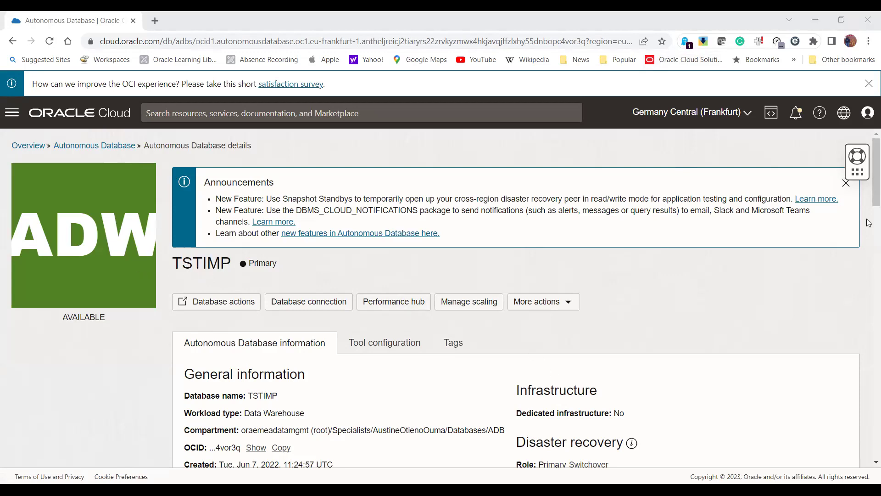
left_click_drag(870, 199, 869, 282)
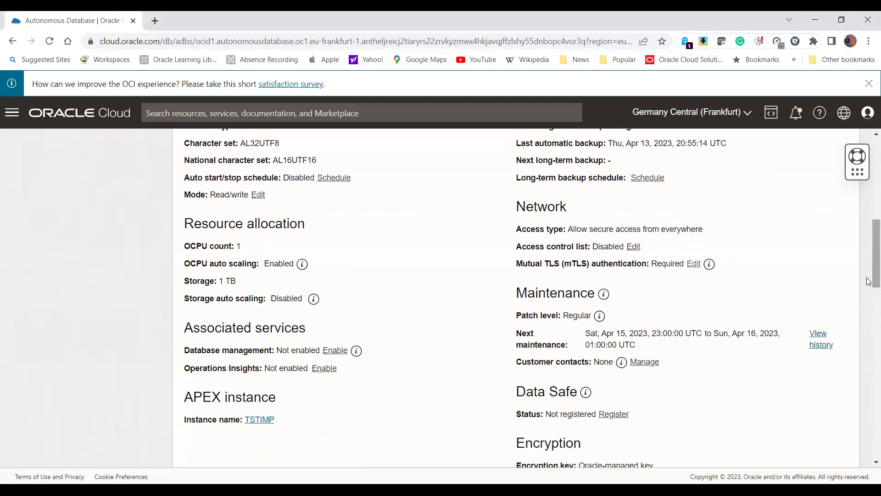
left_click_drag(869, 281, 869, 188)
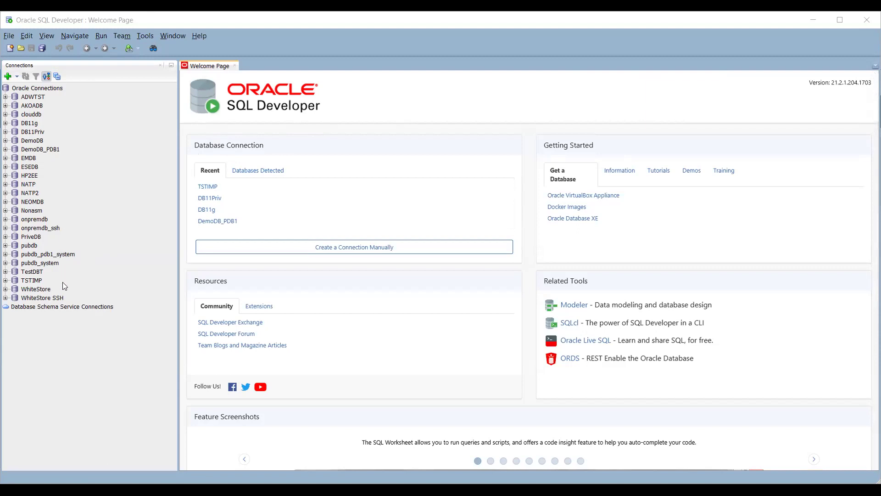
In Oracle SQL Developer, open the properties of the TSTIMP connection, test it and connect to the database
left_click(27, 283)
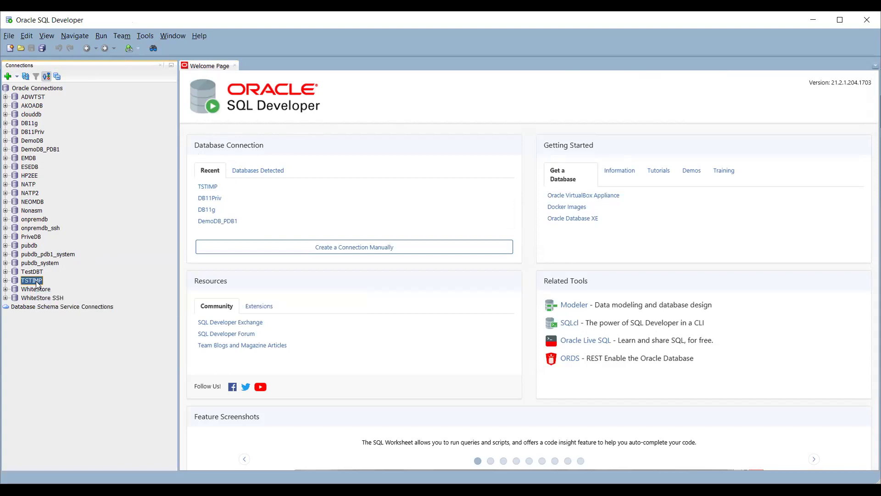
right_click(36, 283)
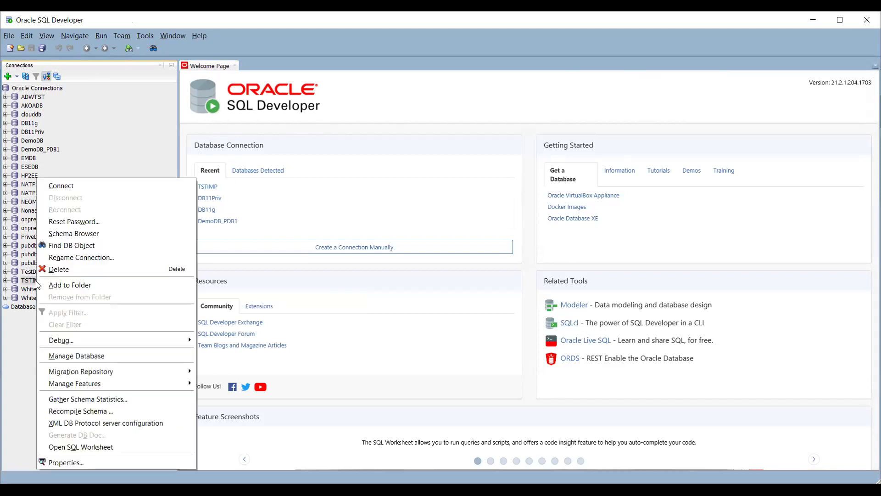
left_click(60, 463)
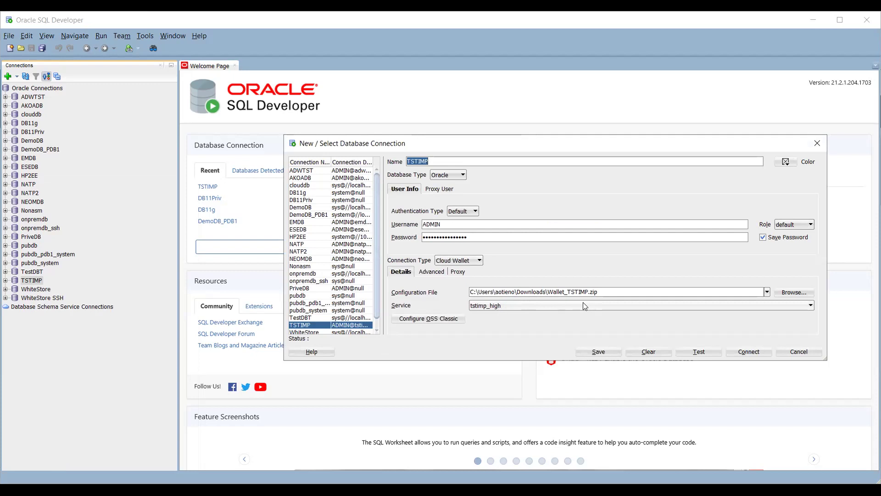
left_click(704, 353)
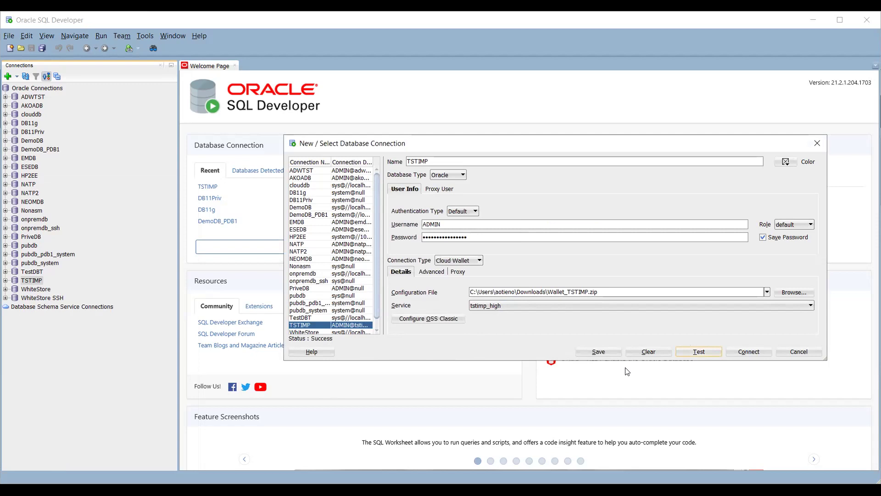
left_click(740, 355)
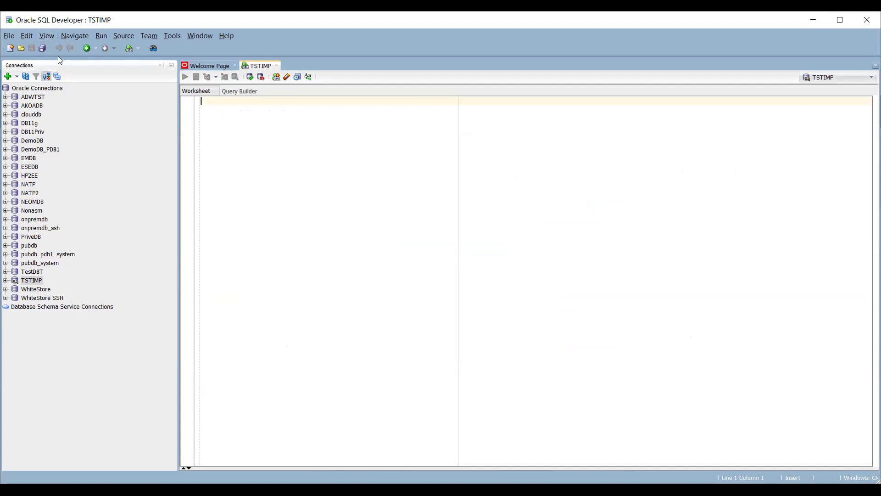
Display the DBA connections view below the list of Oracle connections
left_click(41, 38)
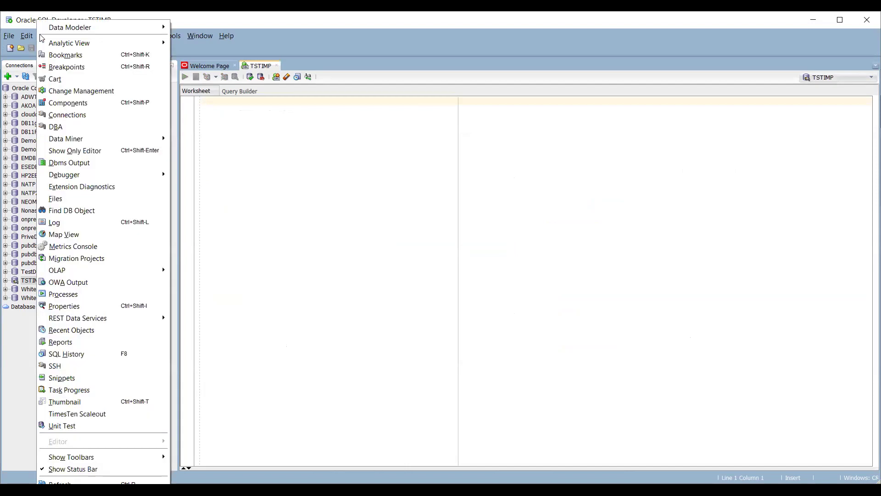
left_click(63, 128)
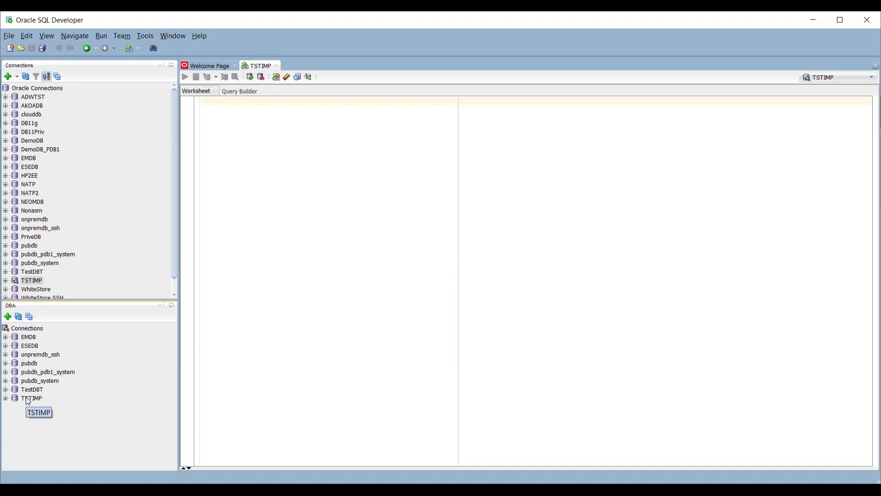
Expand the TSTIMP connection and its Other Users node in the Oracle Connections tree
mouse_move(26, 284)
left_click_drag(176, 201, 175, 262)
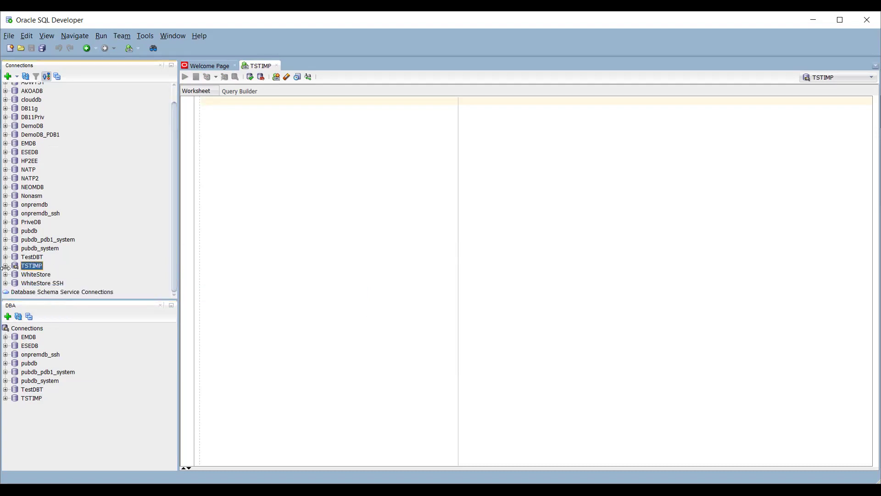
left_click(5, 266)
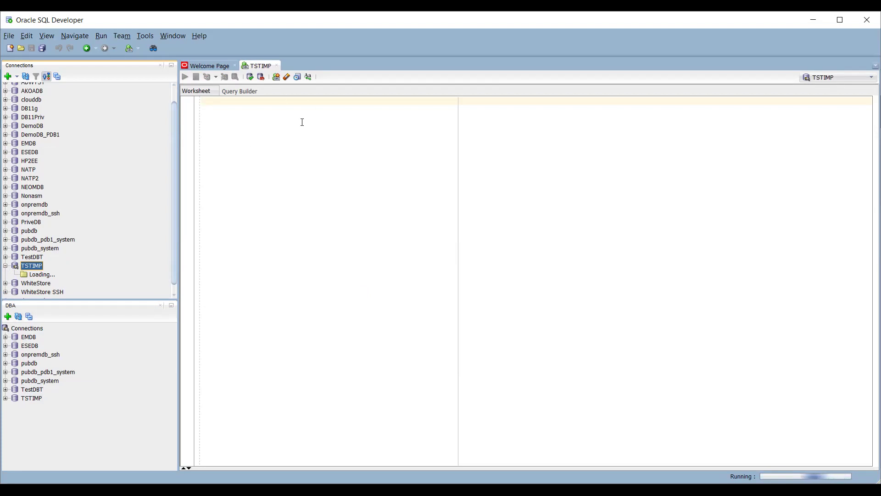
left_click(307, 109)
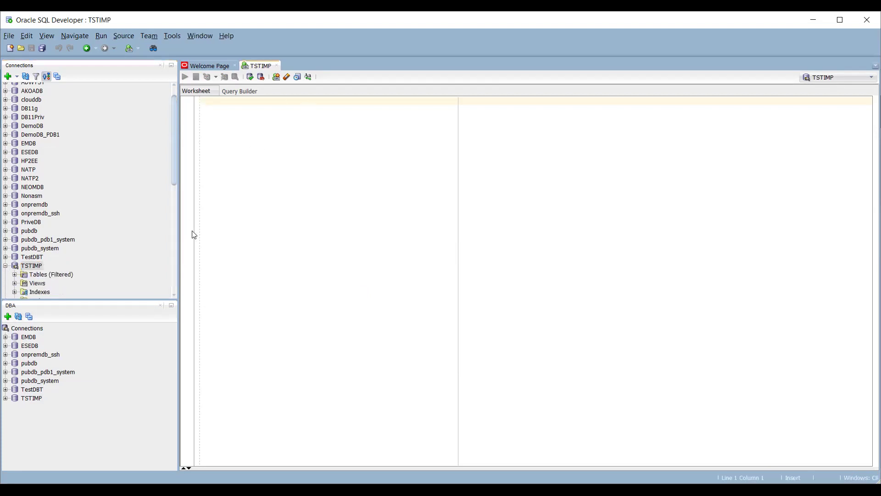
left_click_drag(173, 166, 177, 279)
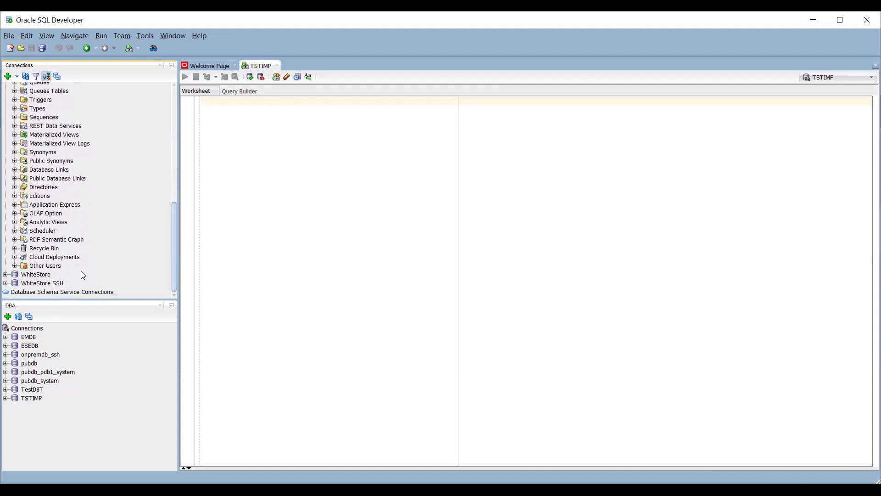
left_click(13, 267)
left_click(14, 267)
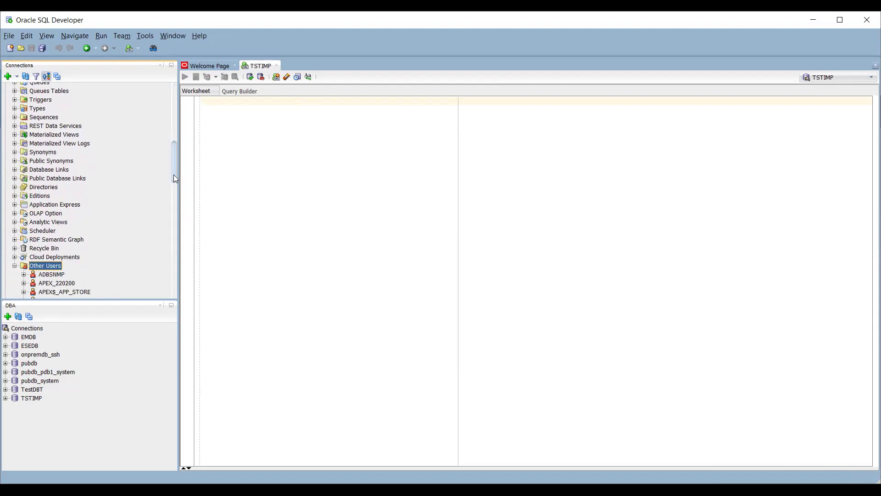
Open the PERSONS table of the TESTDBUSER schema and view its data rows
left_click_drag(175, 176, 181, 293)
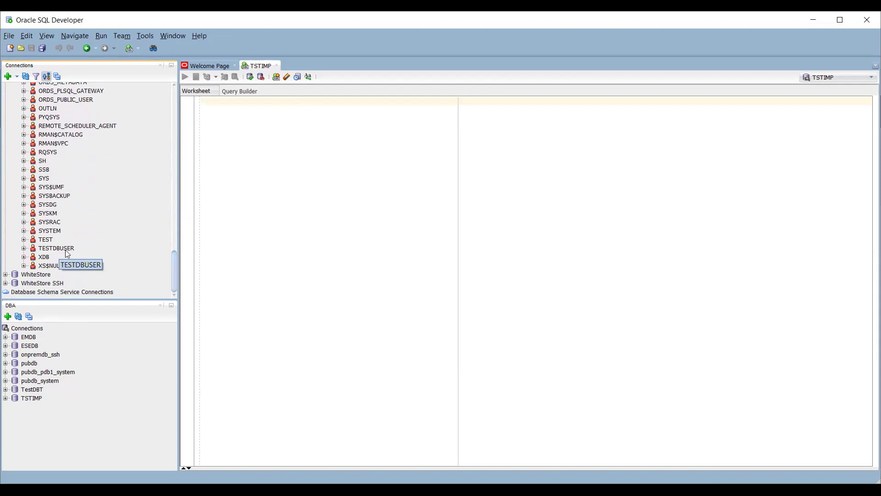
left_click(24, 249)
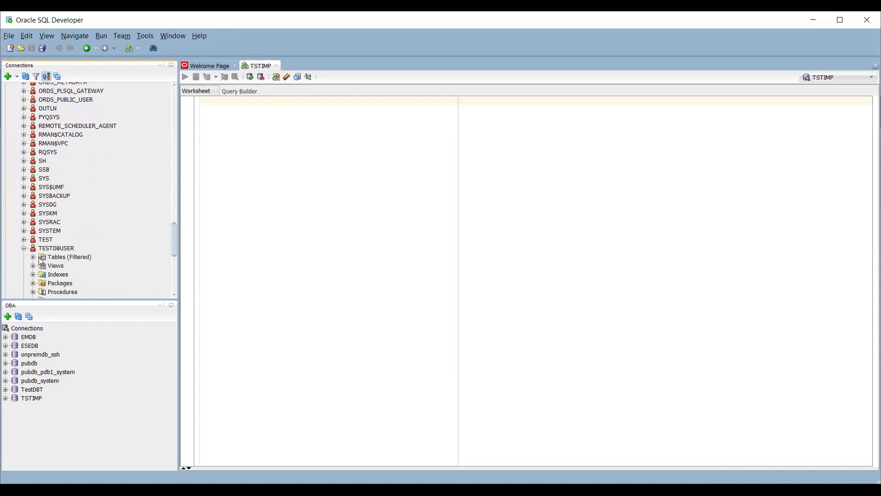
left_click(33, 257)
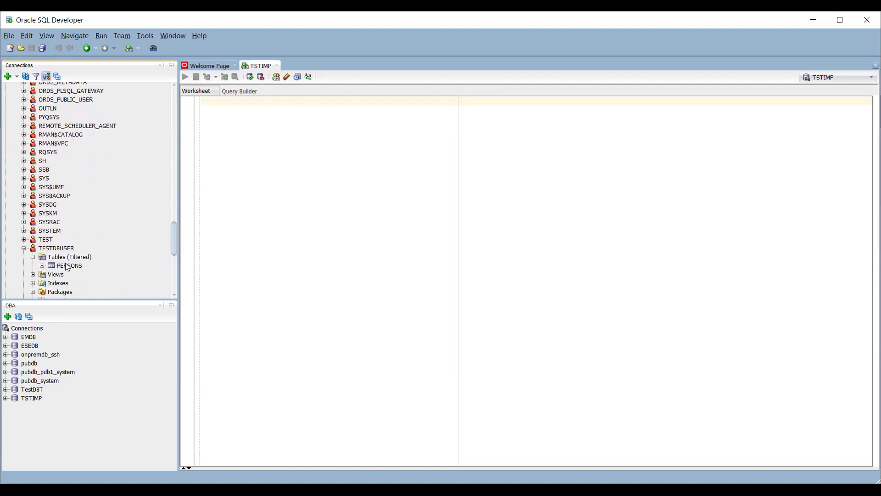
left_click(66, 267)
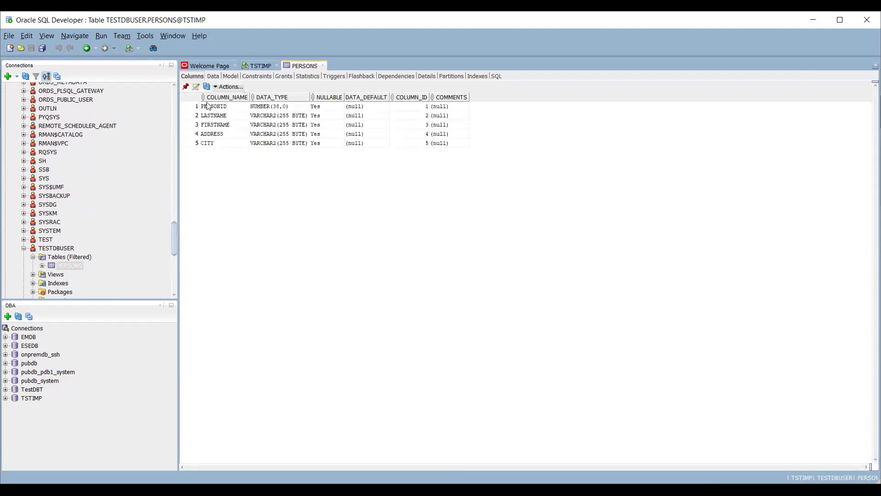
left_click(216, 77)
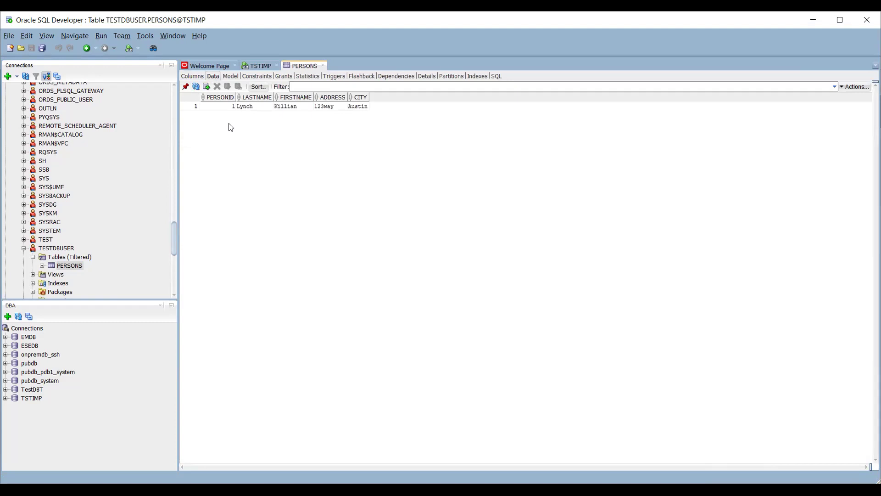
left_click(176, 231)
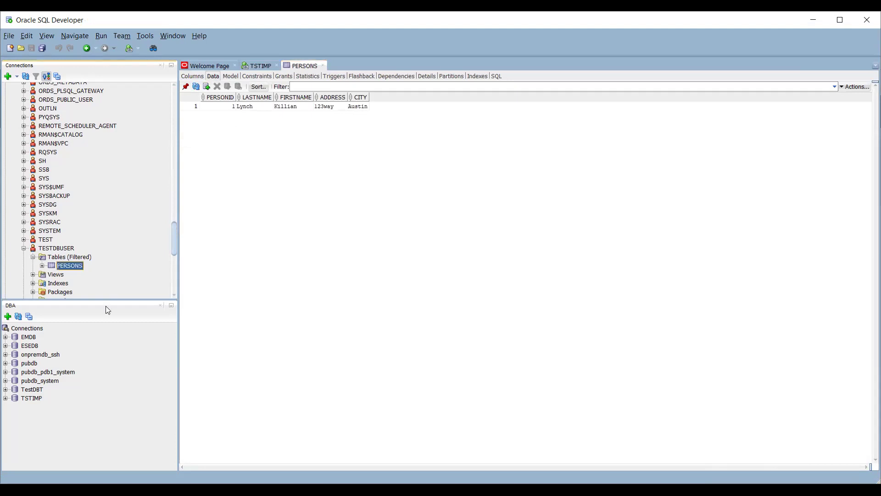
Expand the TSTIMP connection in the DBA view and start the Data Pump Export Wizard
left_click(25, 399)
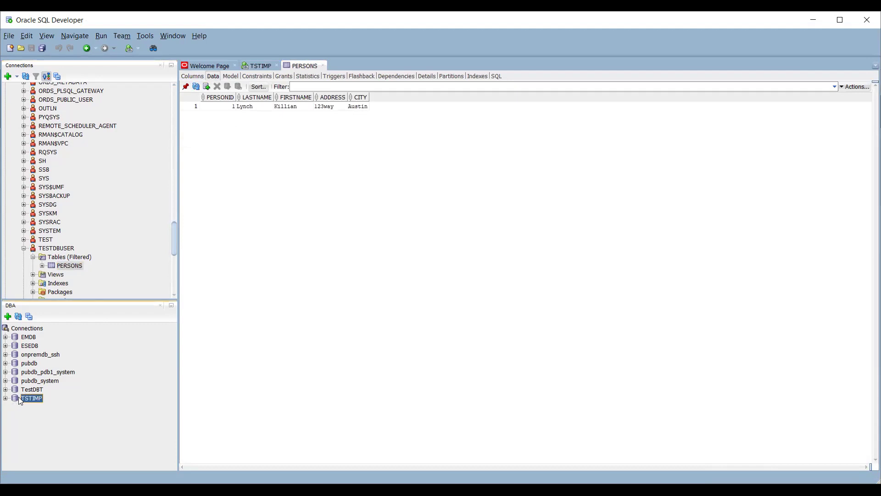
left_click(5, 399)
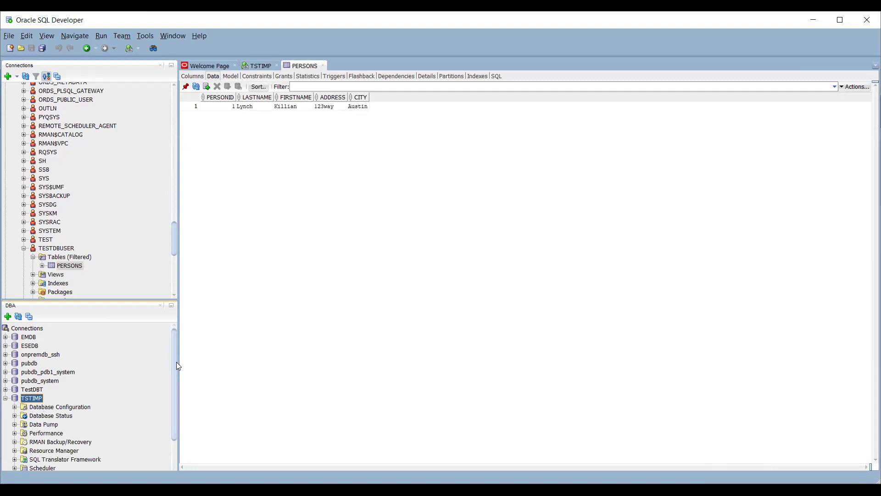
left_click_drag(176, 361, 181, 394)
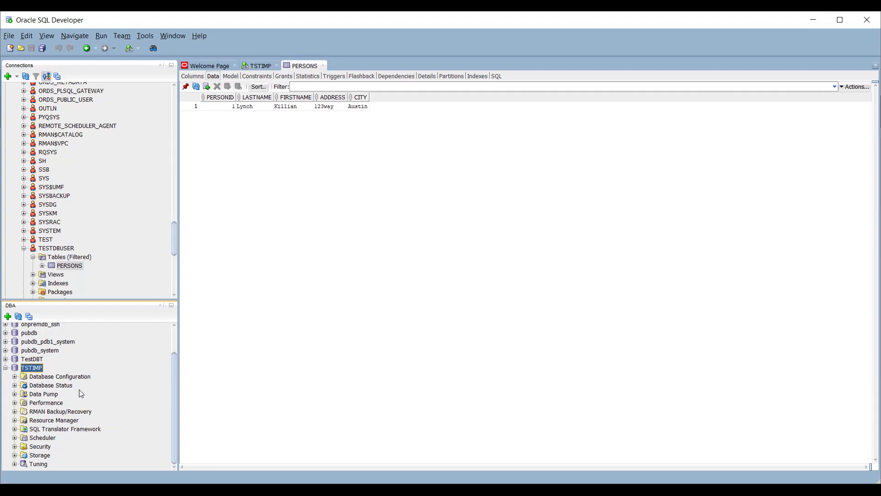
right_click(41, 395)
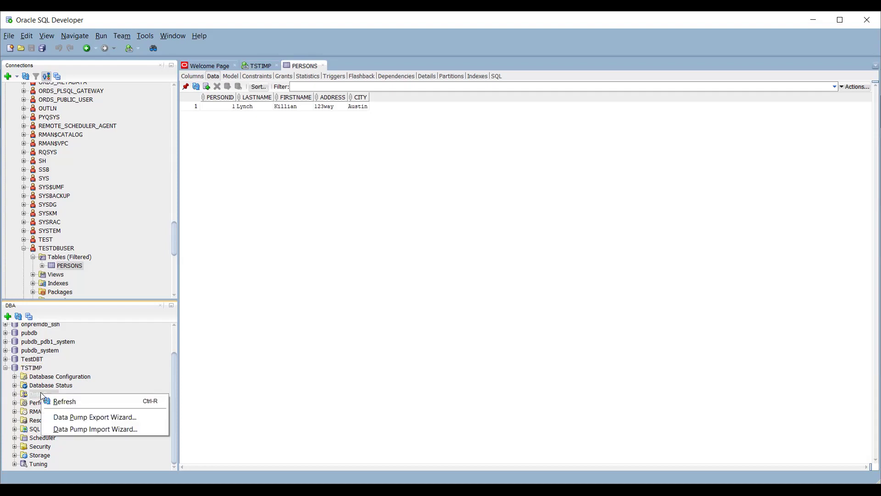
left_click(95, 418)
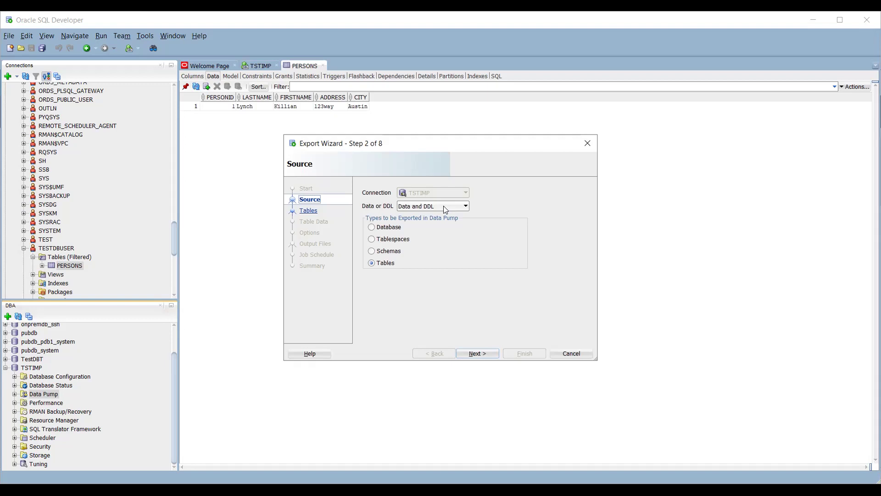
Set the export source to Data and DDL with Schemas as the exported type, and proceed to schema selection
left_click(443, 206)
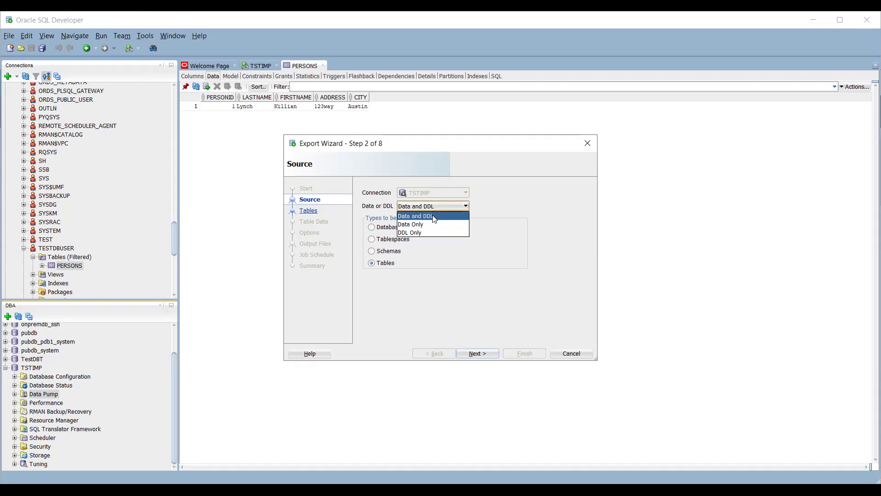
left_click(435, 217)
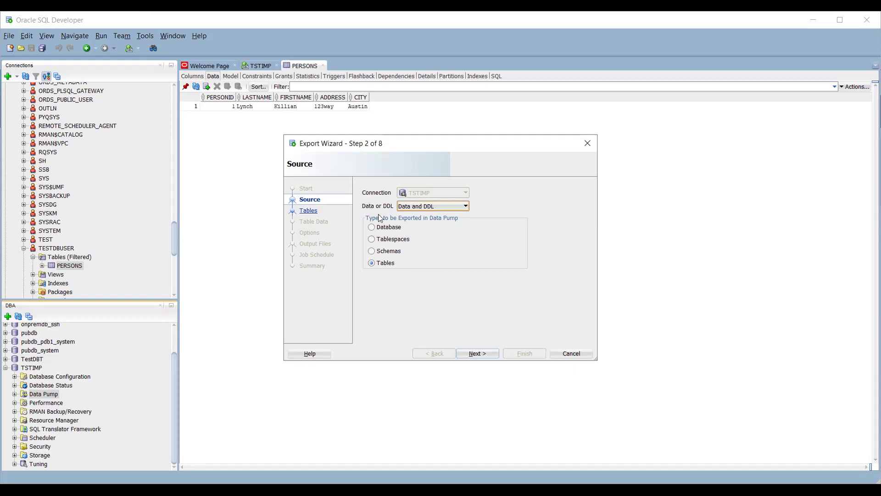
left_click(372, 252)
left_click(476, 355)
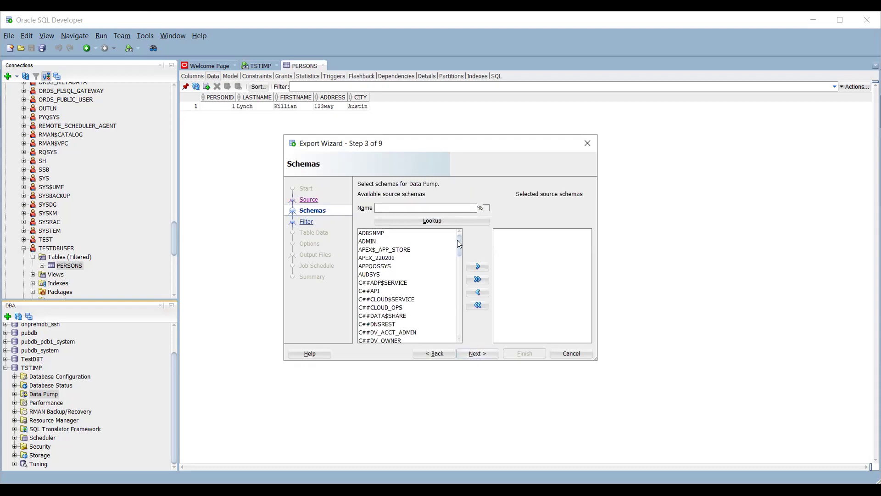
Add the TESTDBUSER and SH schemas to the selected source schemas
left_click_drag(460, 244, 437, 239)
left_click_drag(460, 243, 459, 327)
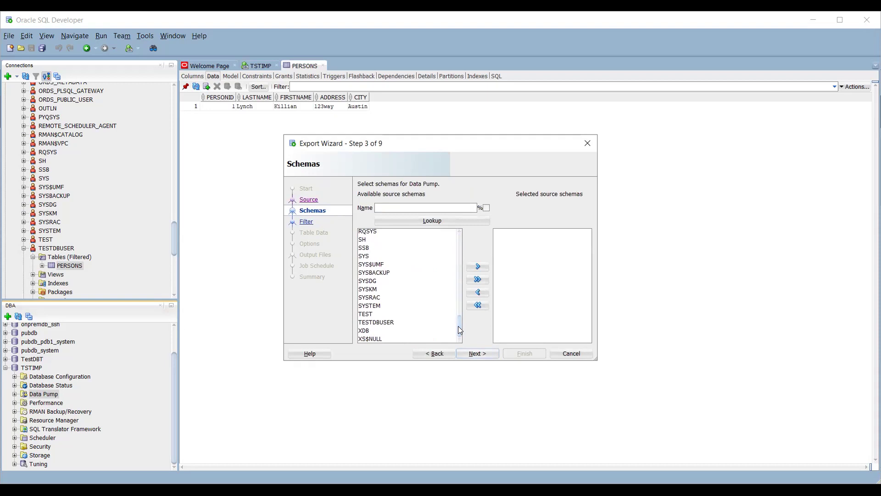
left_click(387, 323)
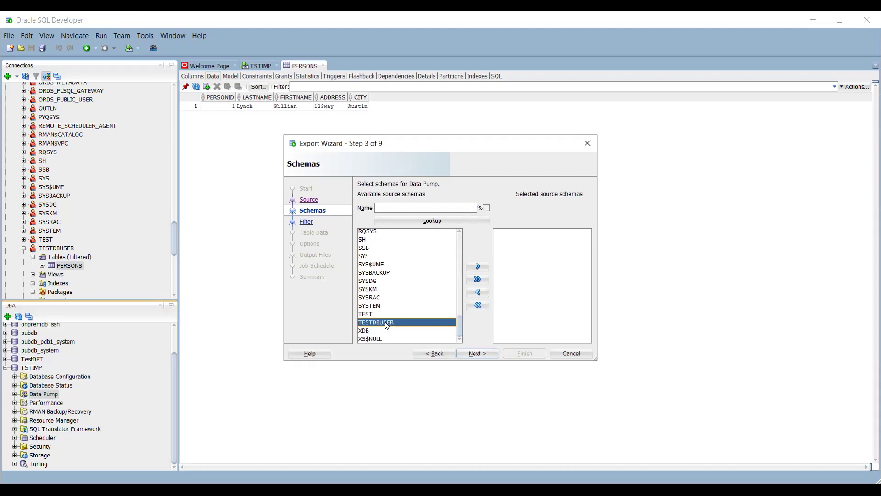
left_click(478, 267)
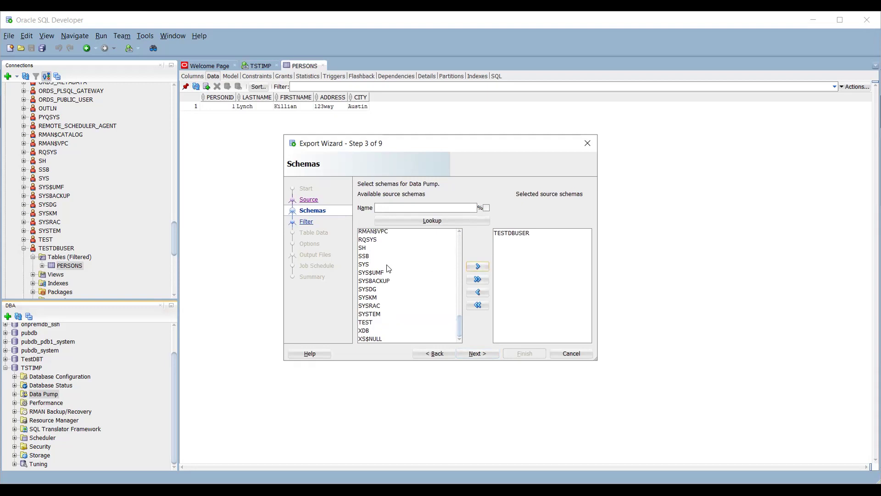
left_click(367, 248)
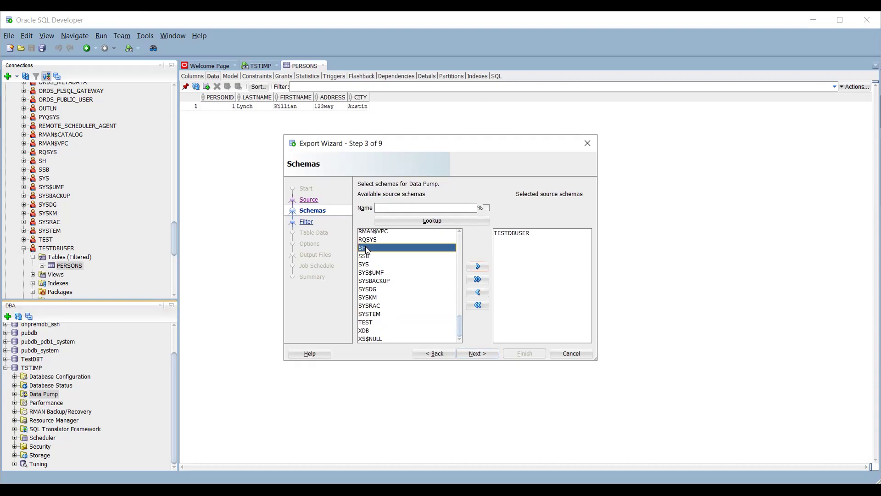
left_click(479, 266)
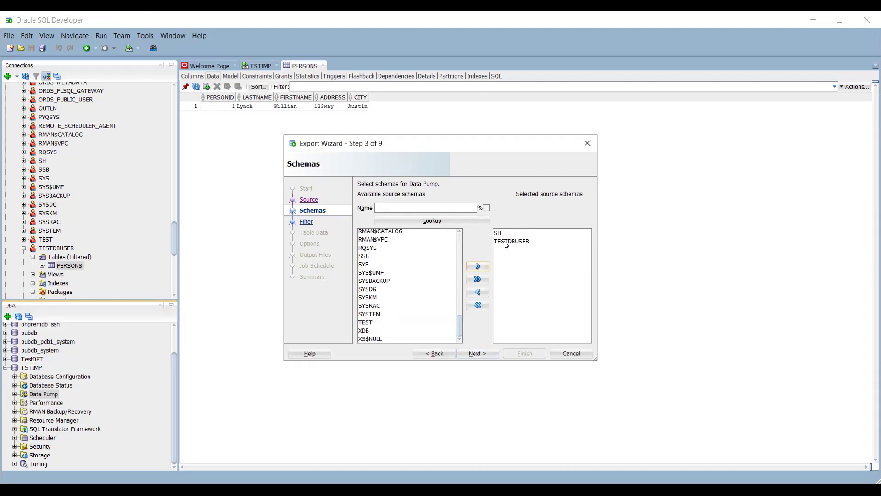
Add all available schemas to the export selection, and clear the whole selection again
left_click(476, 280)
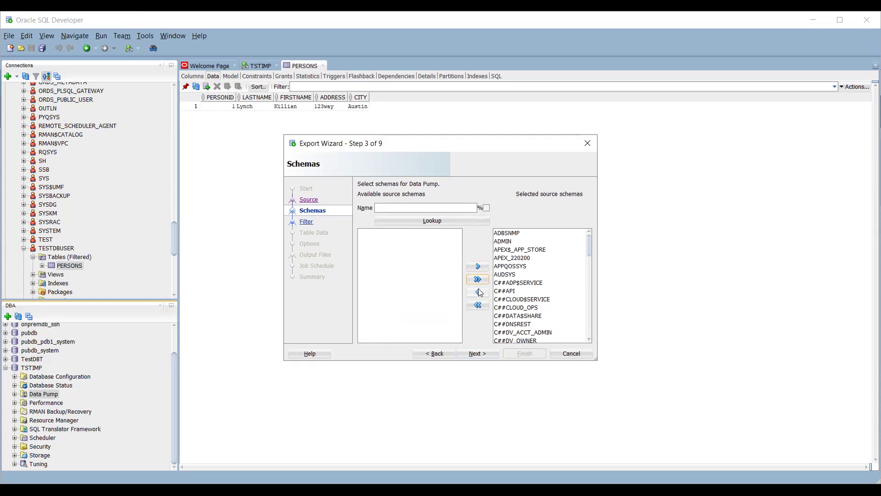
left_click(478, 304)
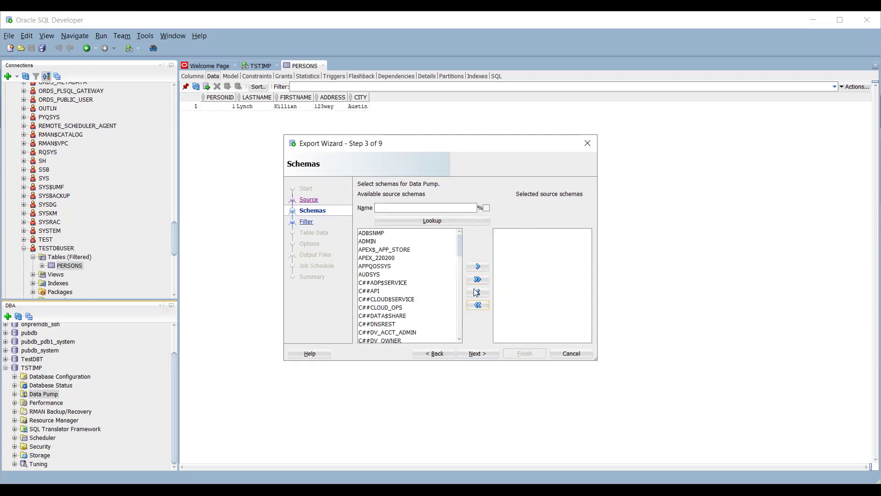
Add only the TESTDBUSER schema to the selected source schemas and proceed to the filter settings
left_click_drag(460, 246, 460, 333)
left_click(387, 322)
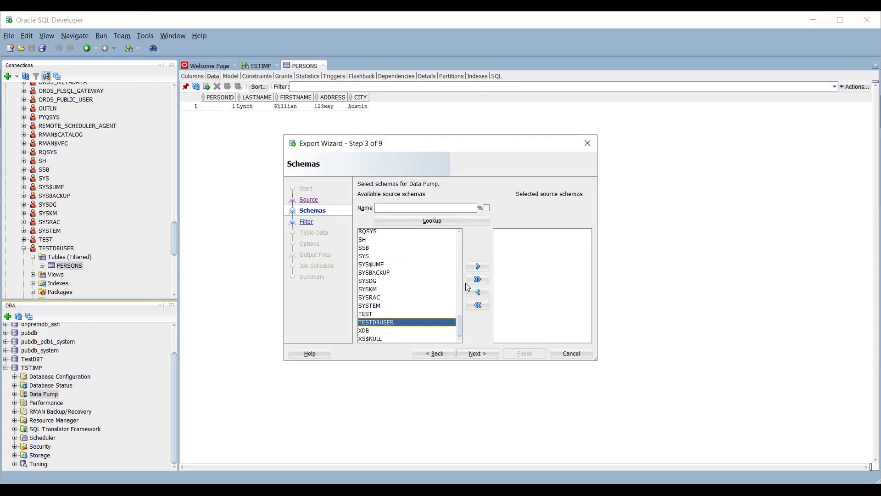
left_click(478, 267)
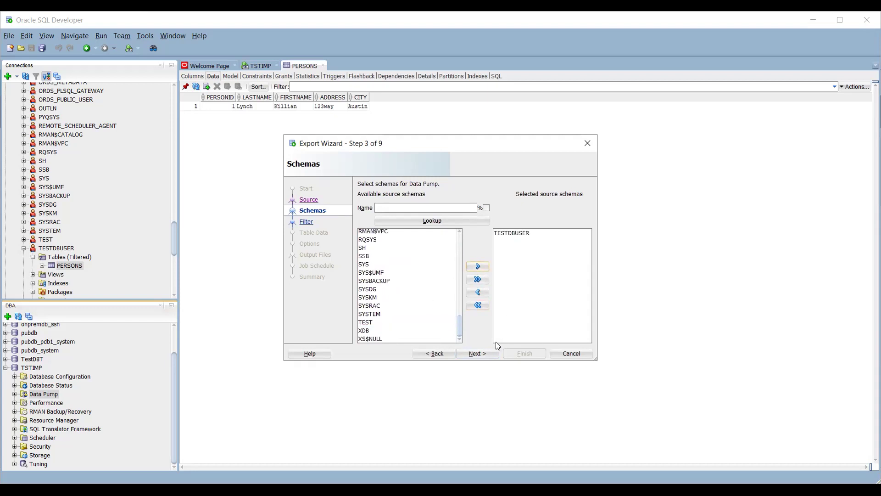
left_click(478, 353)
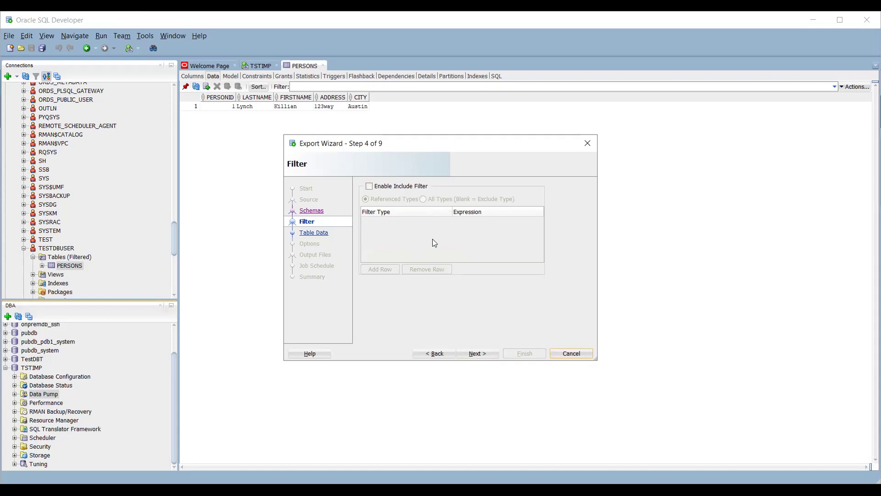
Enable the include filter, add a filter row, browse its available filter types, and disable the filter again
left_click(369, 187)
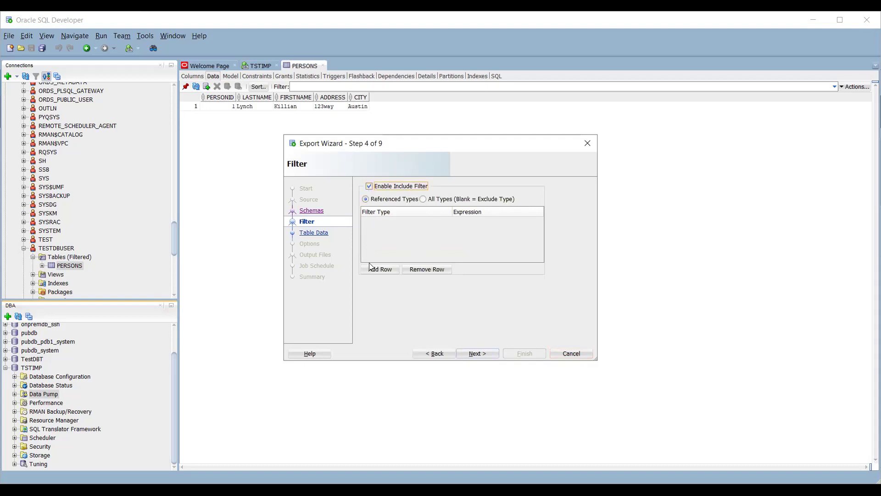
left_click(372, 270)
left_click(395, 220)
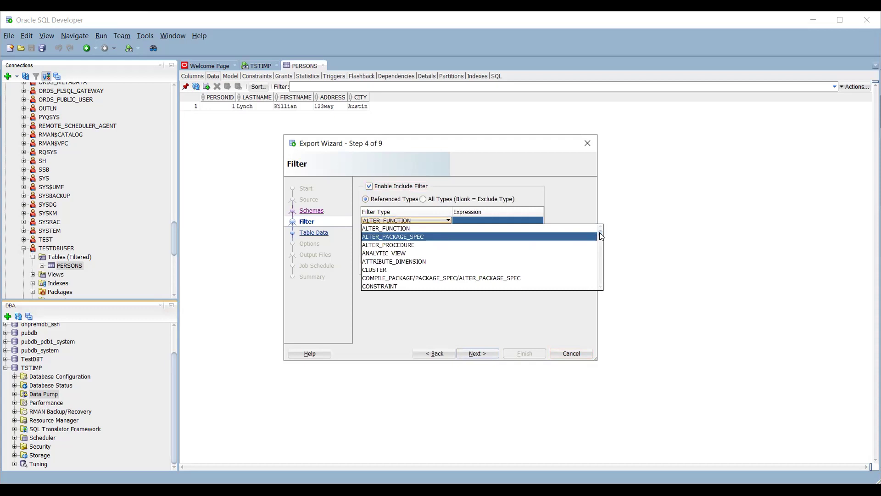
scroll(601, 236, "down", 8)
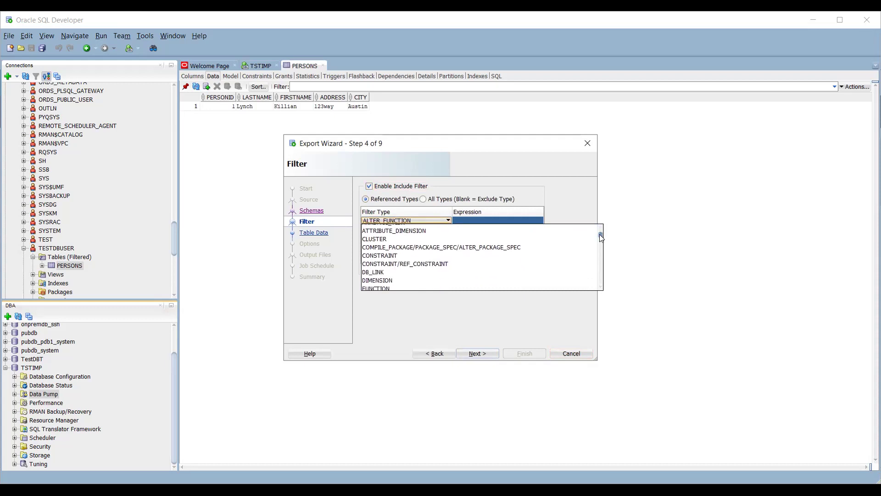
mouse_move(600, 241)
left_mouse_down()
mouse_move(599, 265)
mouse_move(600, 233)
left_mouse_up()
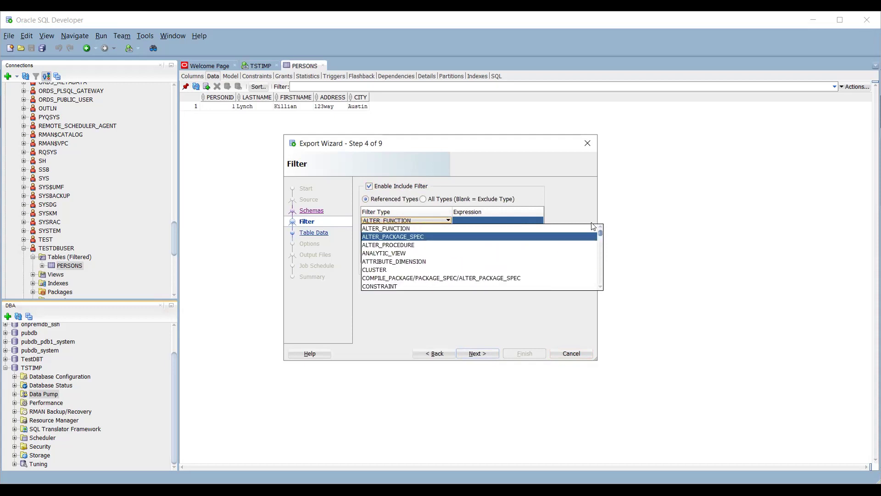
left_click(371, 185)
left_click(371, 186)
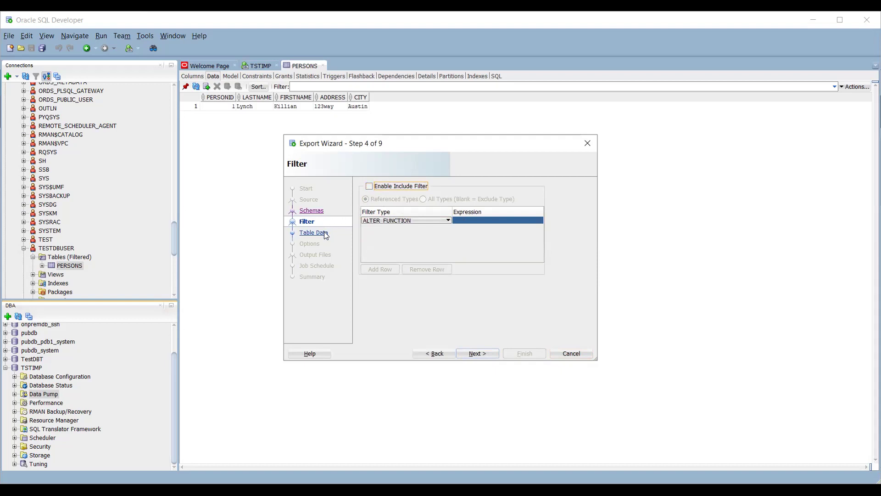
Skip filtering, look up the schema's tables, add TESTDBUSER.PERSONS to the table data selection, and proceed to the export options
left_click(480, 354)
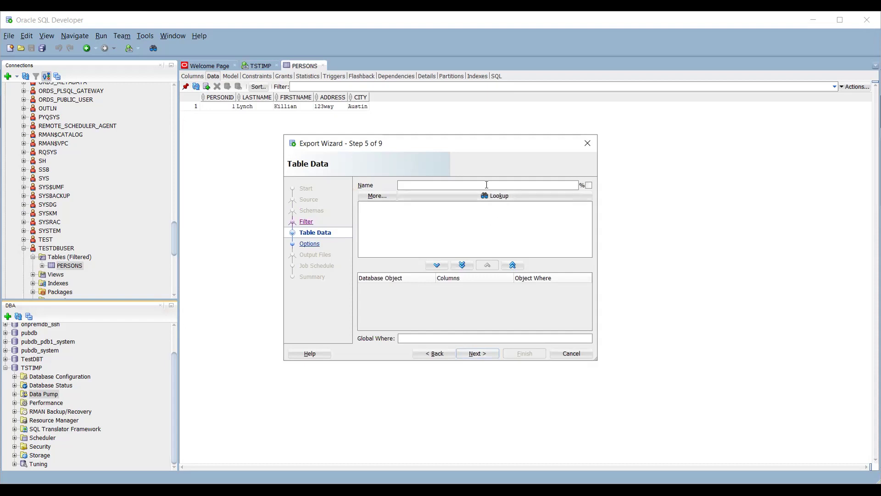
left_click(498, 197)
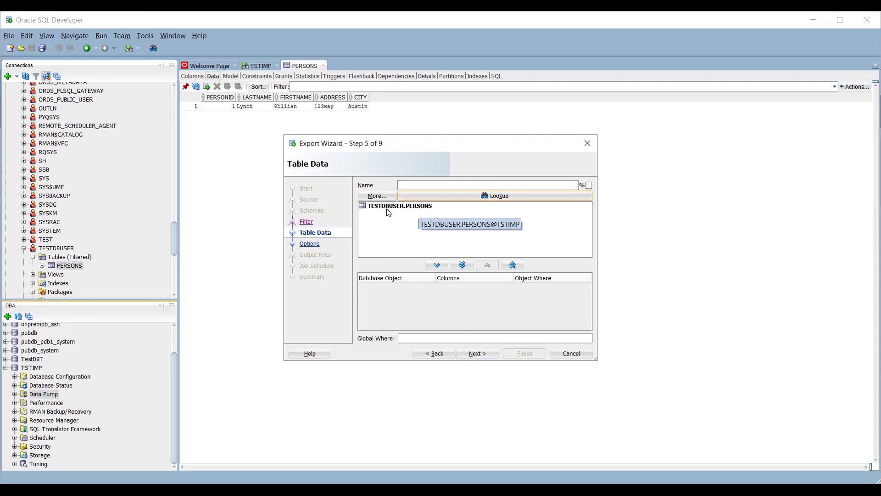
left_click(418, 209)
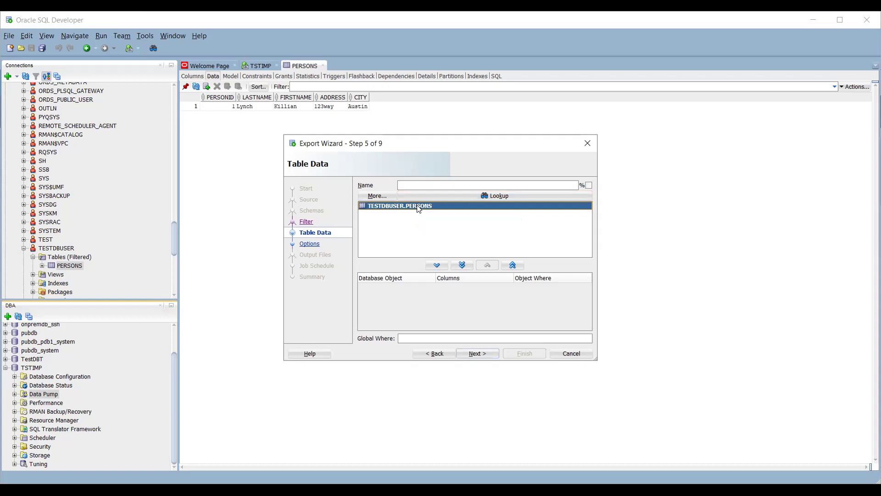
left_click(460, 265)
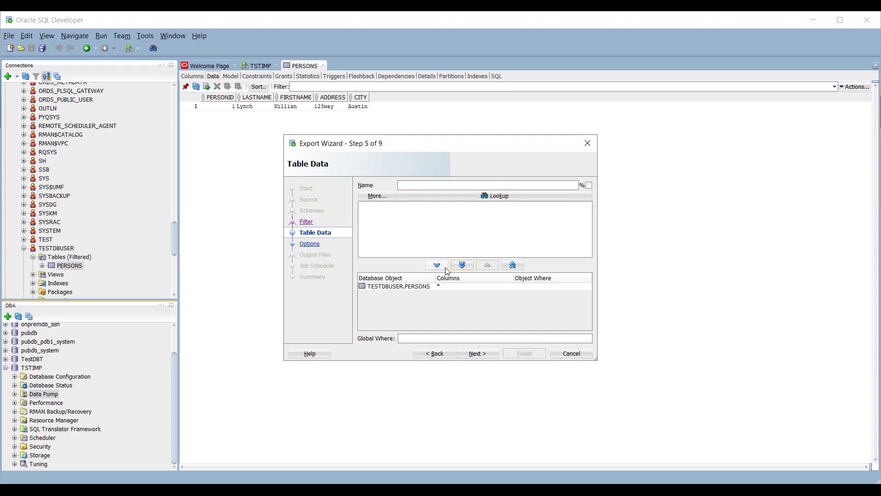
left_click(477, 356)
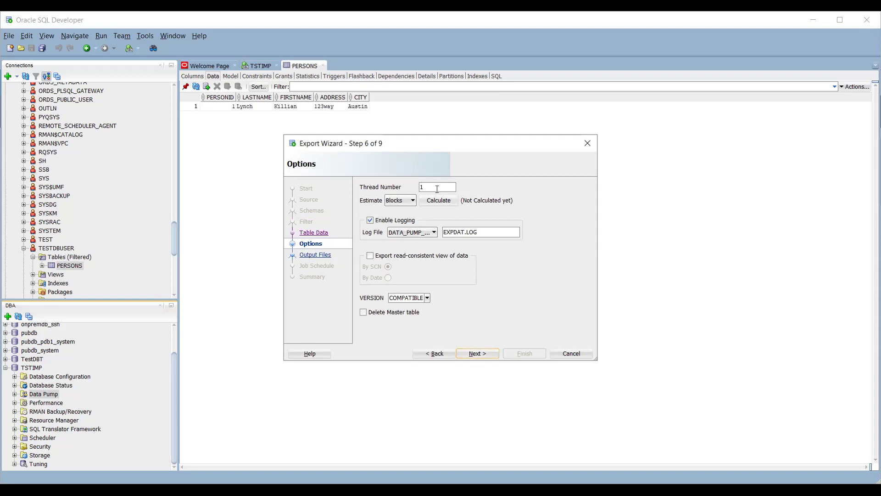
Check the log file directory choices, keep DATA_PUMP_DIR with EXPDAT.LOG, and proceed to the output files
left_click(434, 232)
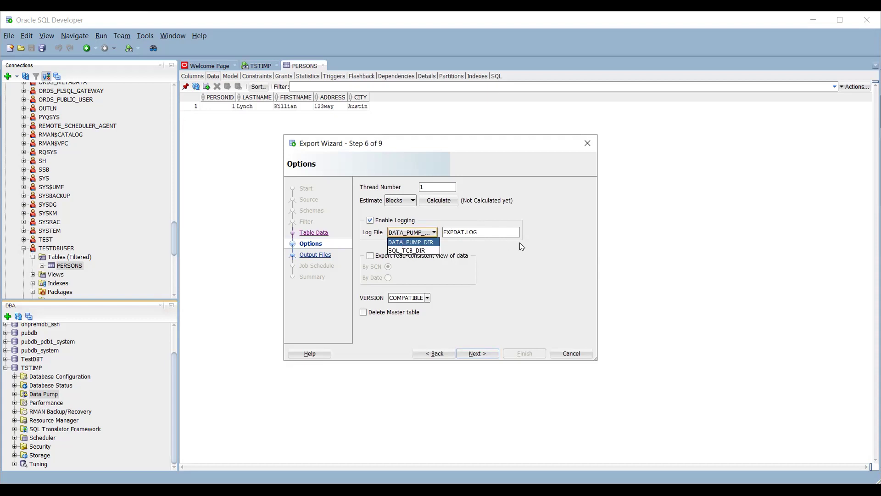
left_click(536, 231)
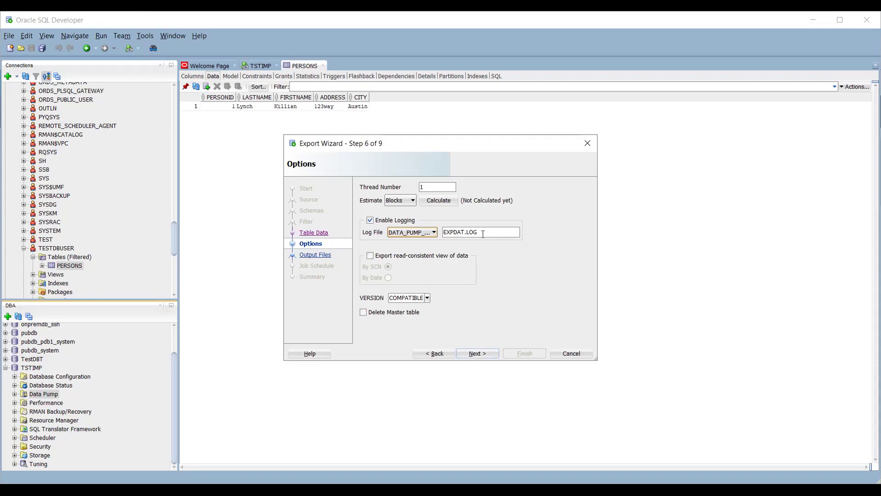
left_click(475, 355)
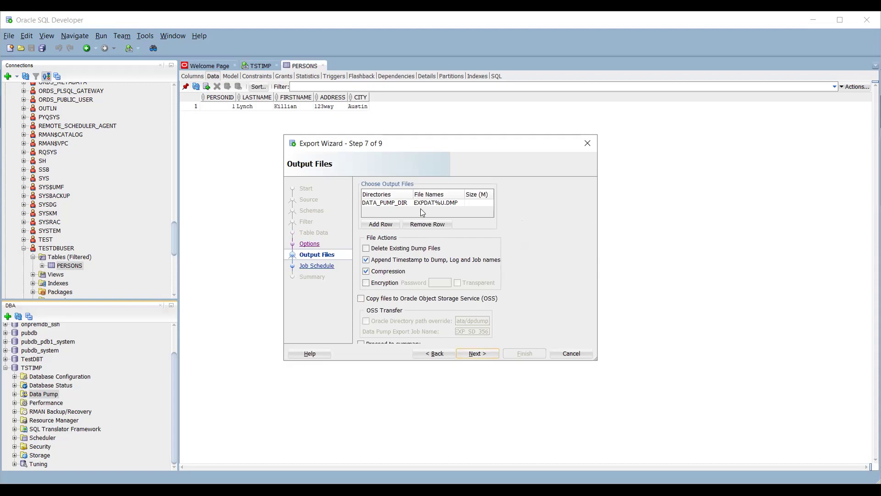
Keep DATA_PUMP_DIR as the directory for the EXPDAT%U.DMP output file and proceed to the job schedule
left_click(378, 206)
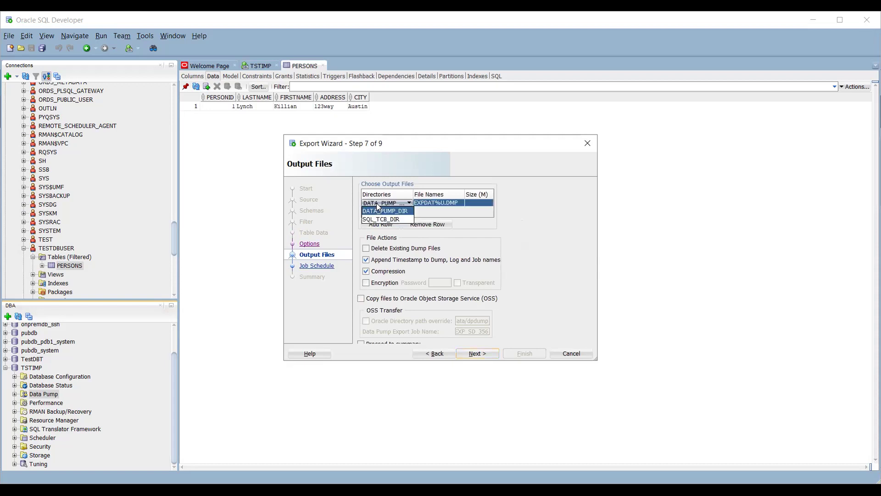
left_click(435, 209)
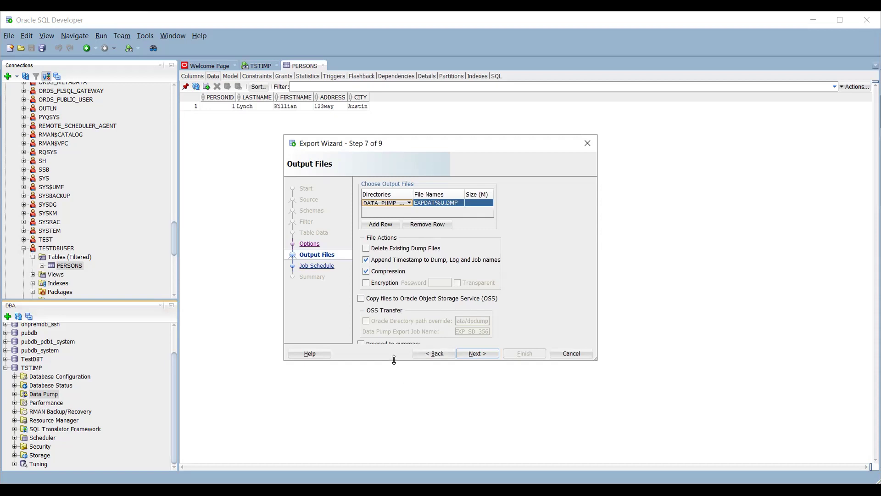
left_click_drag(394, 360, 394, 373)
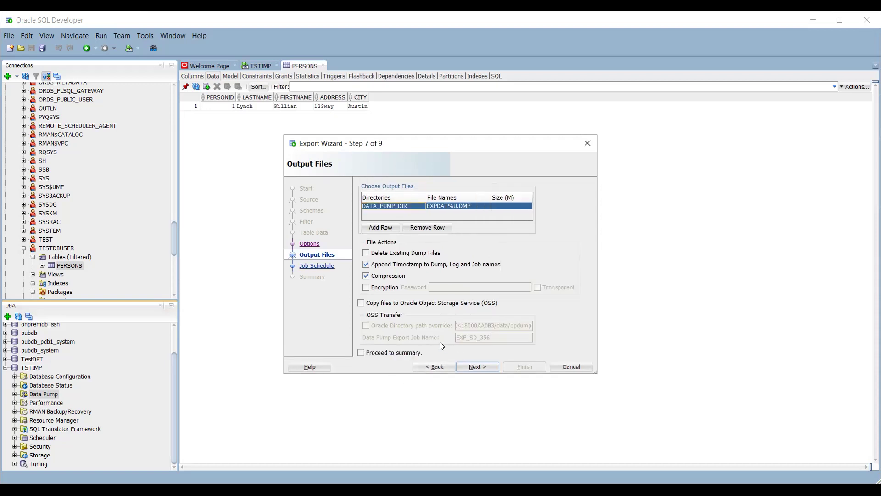
left_click(478, 366)
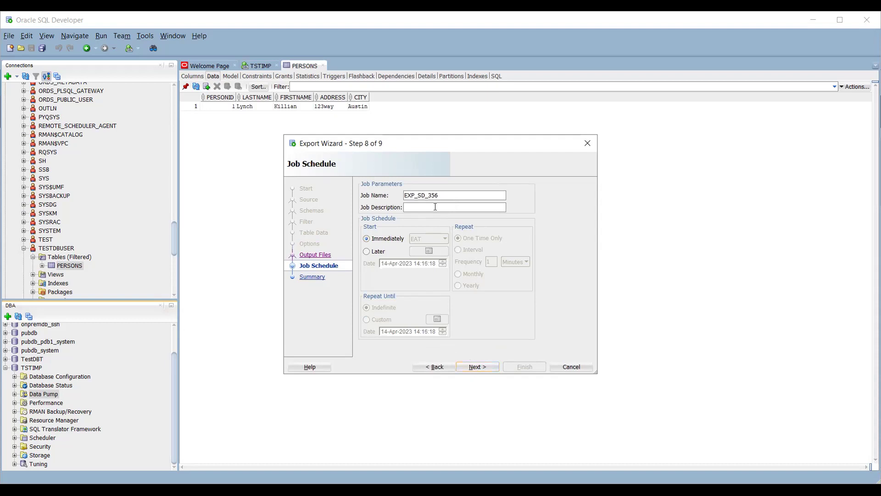
Look at the options for a later start, set the export job to start immediately, and proceed to the summary
left_click(370, 252)
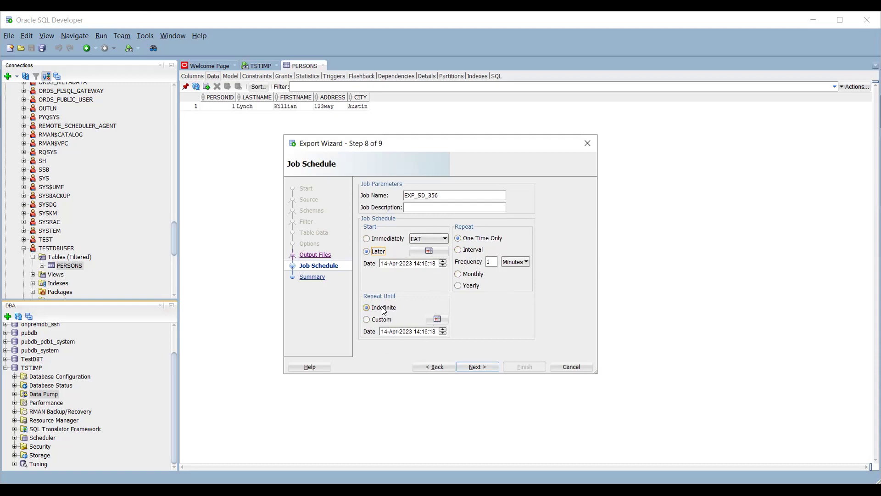
left_click(366, 242)
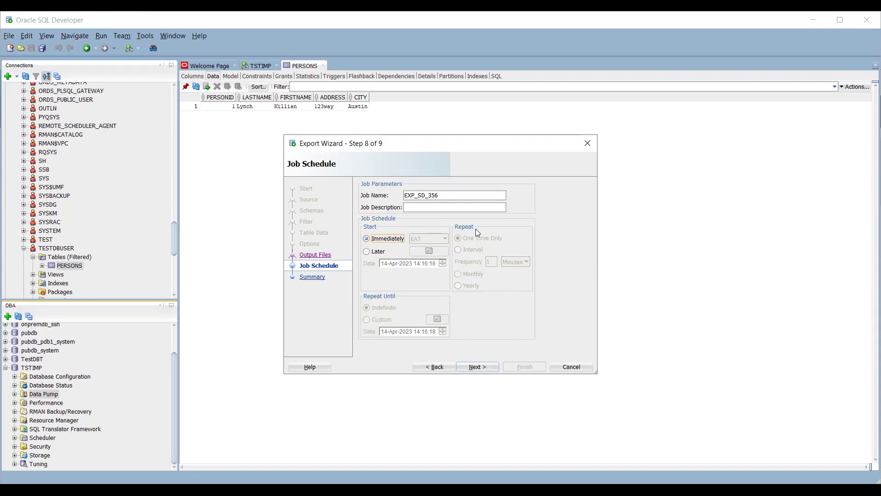
left_click(472, 367)
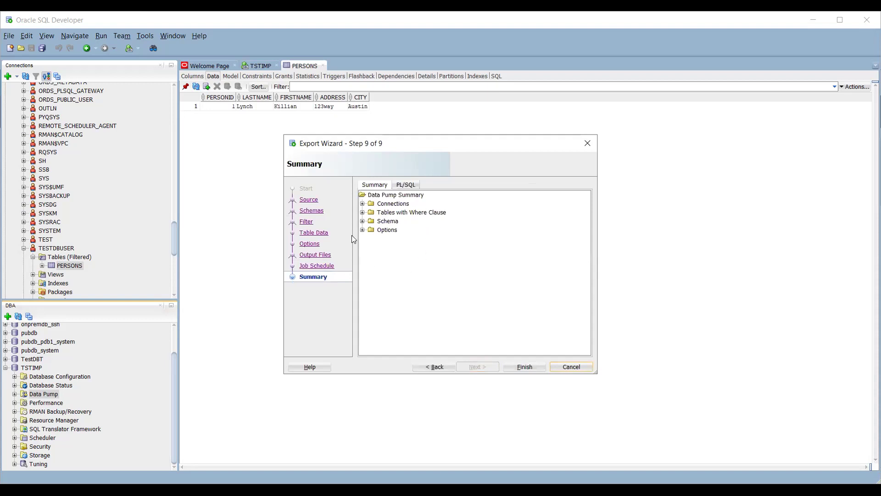
Expand the connections, tables with where clause, schema and options in the Data Pump summary to review the export settings
left_click(362, 204)
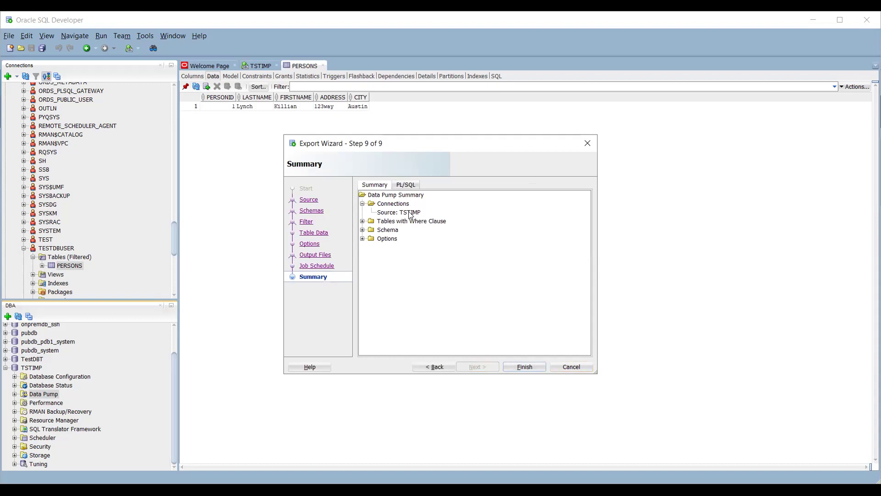
left_click(362, 221)
left_click(362, 239)
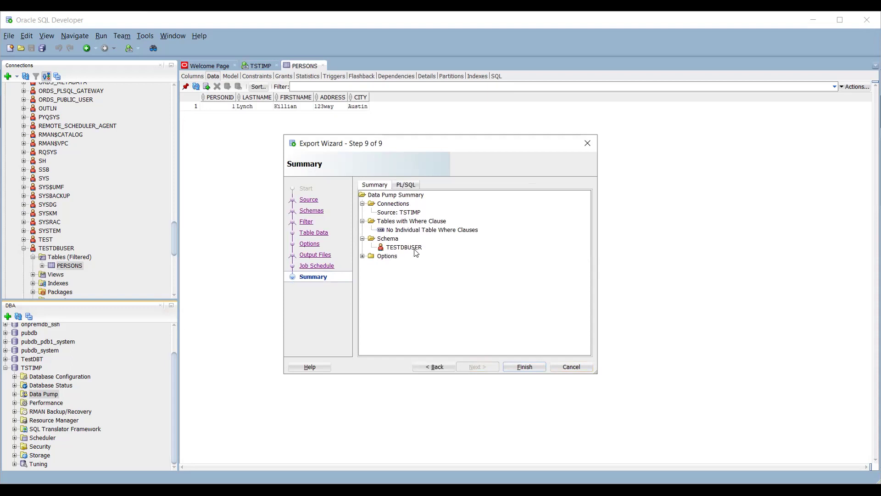
left_click(363, 256)
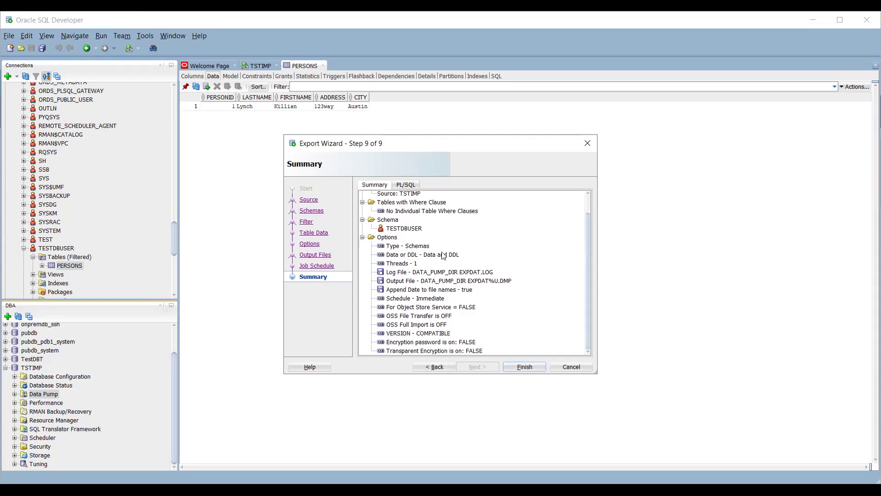
Read through the generated PL/SQL script for the export job, including the ends of its long lines
left_click(402, 186)
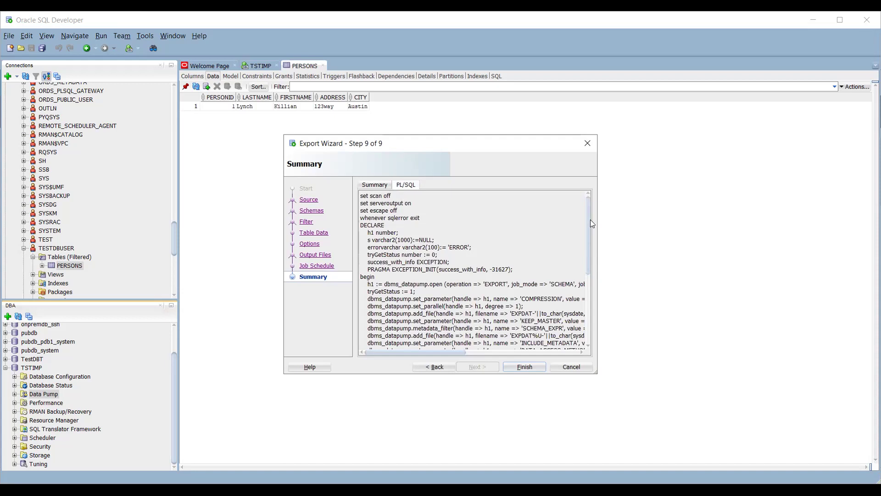
left_click_drag(587, 222, 581, 306)
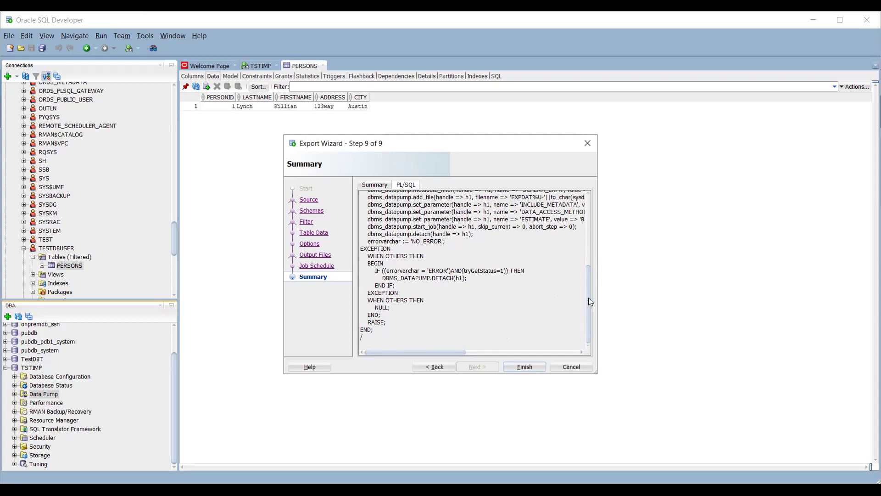
left_click_drag(589, 298, 591, 223)
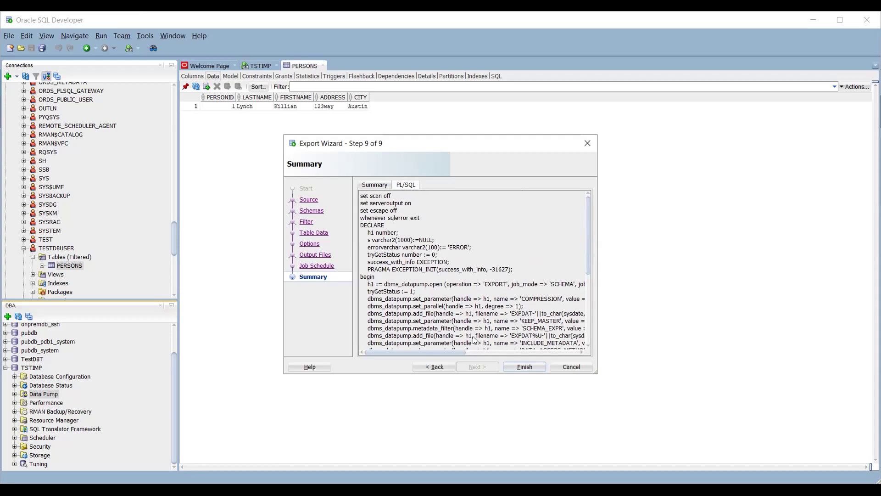
left_click_drag(438, 355, 531, 354)
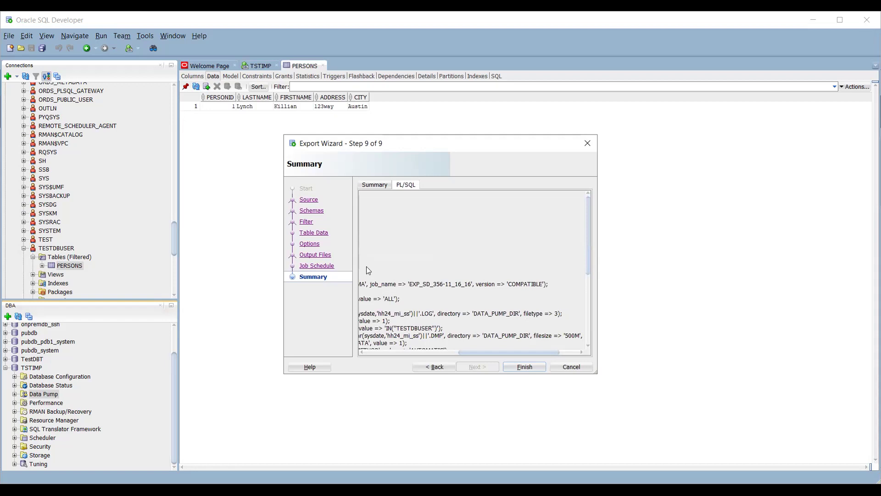
Finish the wizard to launch the export job, and enlarge the log files area below the job details
left_click(526, 372)
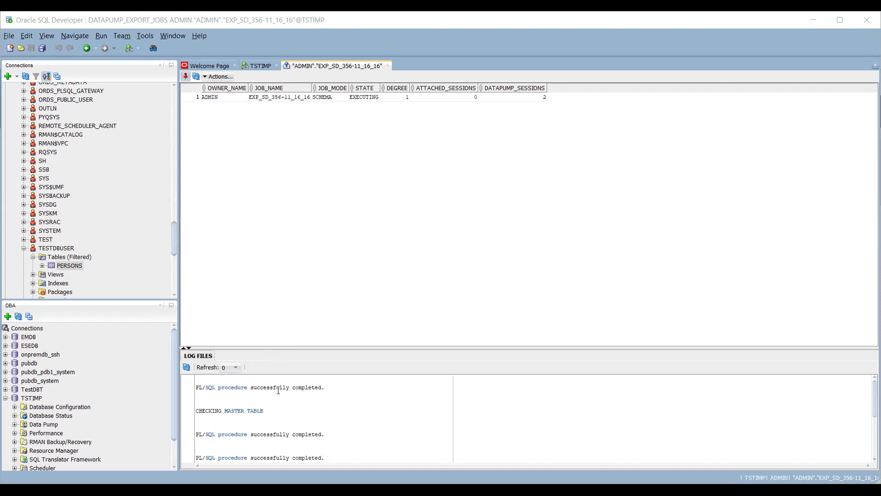
left_click(325, 387)
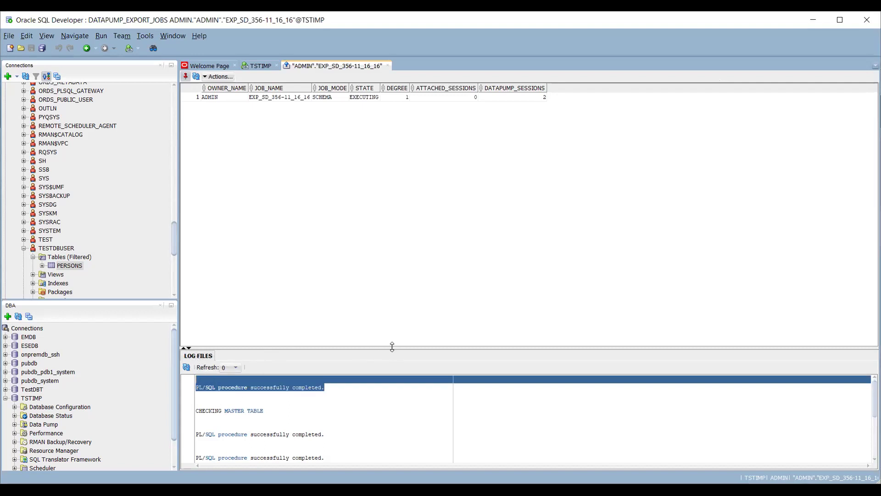
left_click_drag(392, 347, 351, 324)
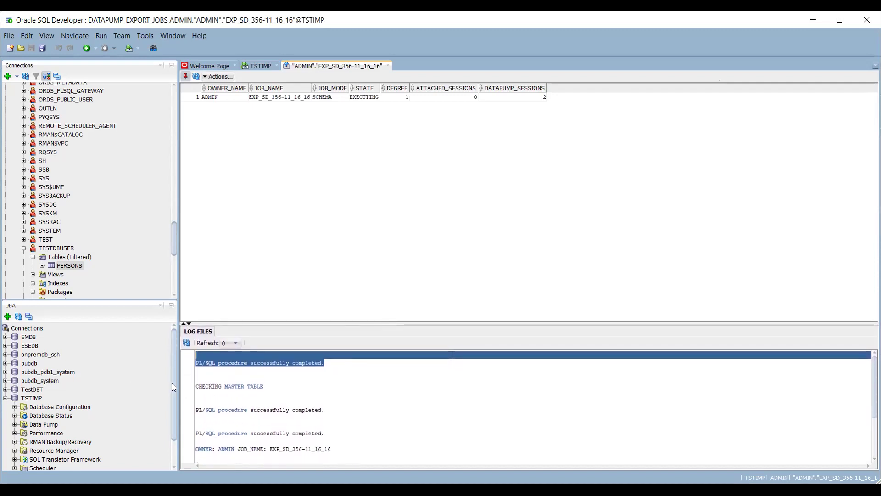
Expand the Data Pump node of the TSTIMP connection in the DBA view to list its job categories
scroll(171, 399, "down", 2)
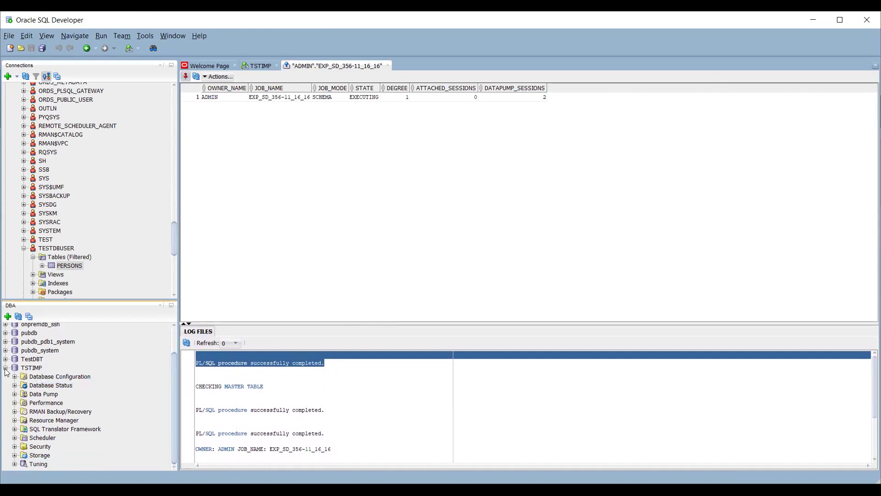
left_click(38, 397)
left_click(14, 394)
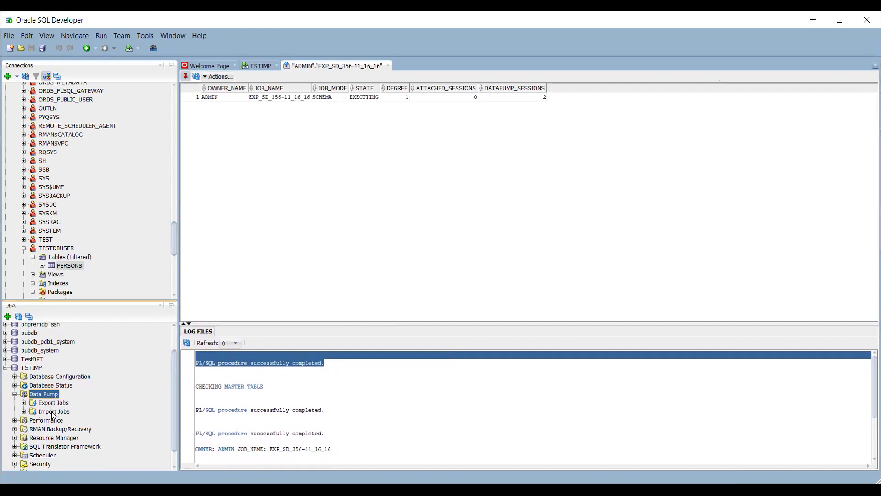
Expand the TSTIMP export jobs and open EXP_SD_288-13_06_34 to check its job name and state
left_click(27, 406)
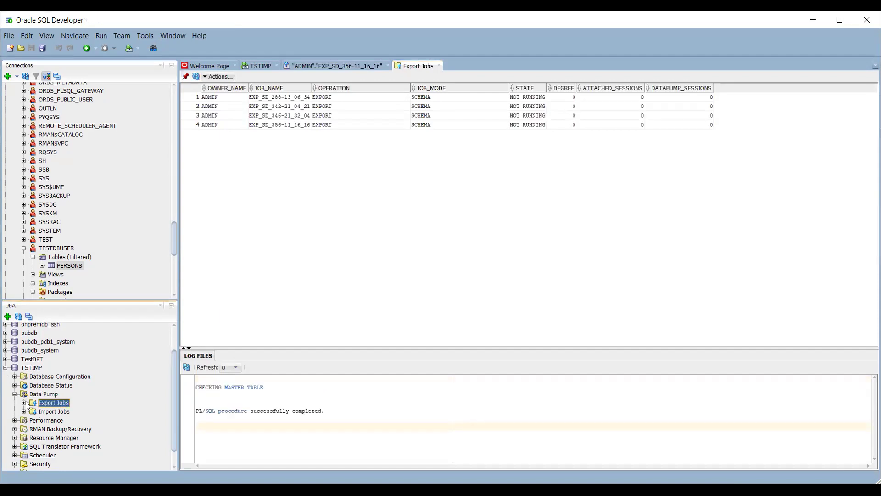
left_click(24, 403)
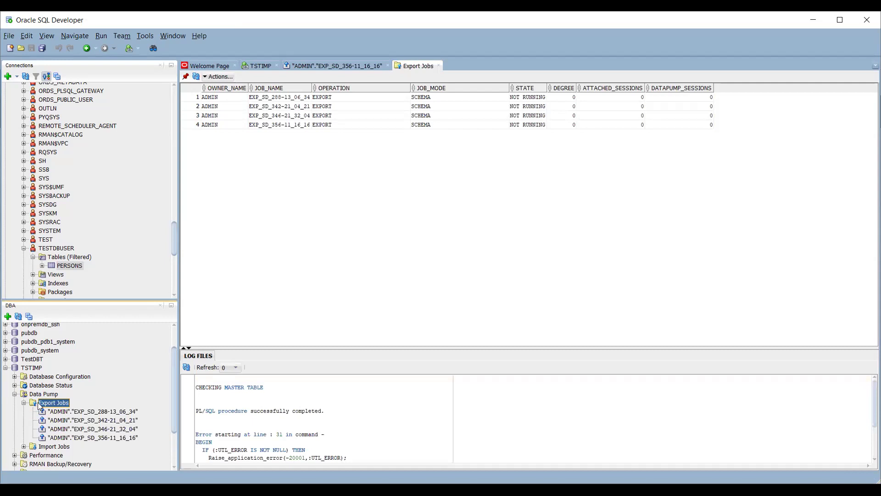
left_click(61, 410)
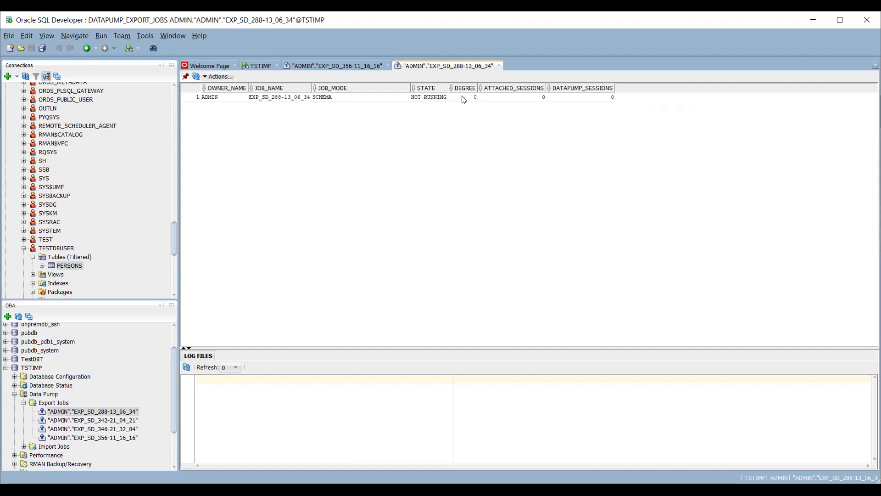
left_click(259, 98)
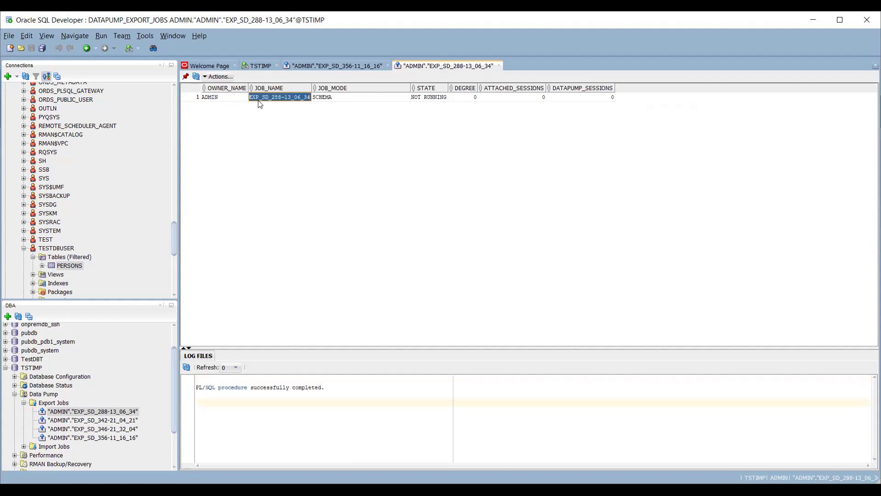
left_click(430, 98)
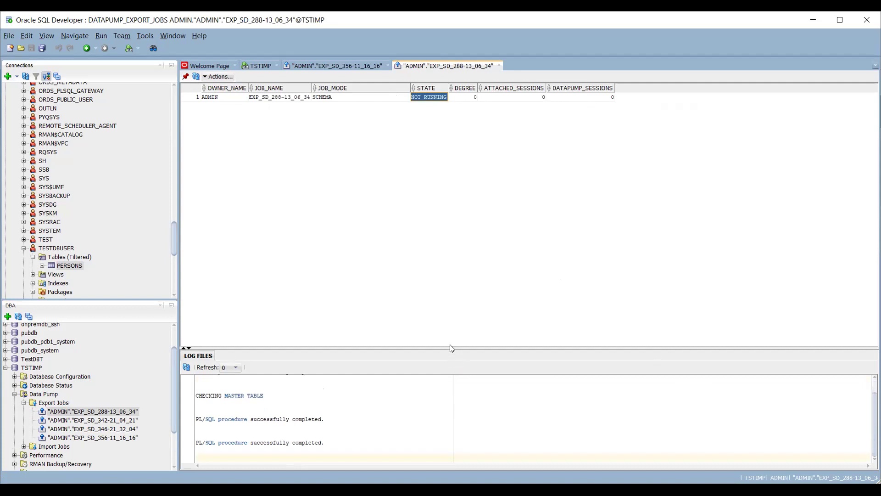
Enlarge the log files area and examine the PERSONS table's estimated size, exported size and row count in the job log
left_click_drag(450, 347, 442, 130)
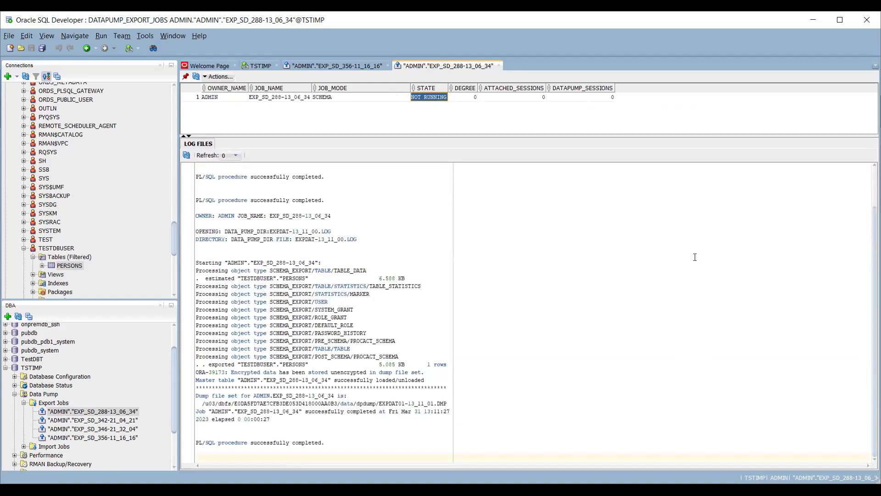
scroll(867, 280, "up", 2)
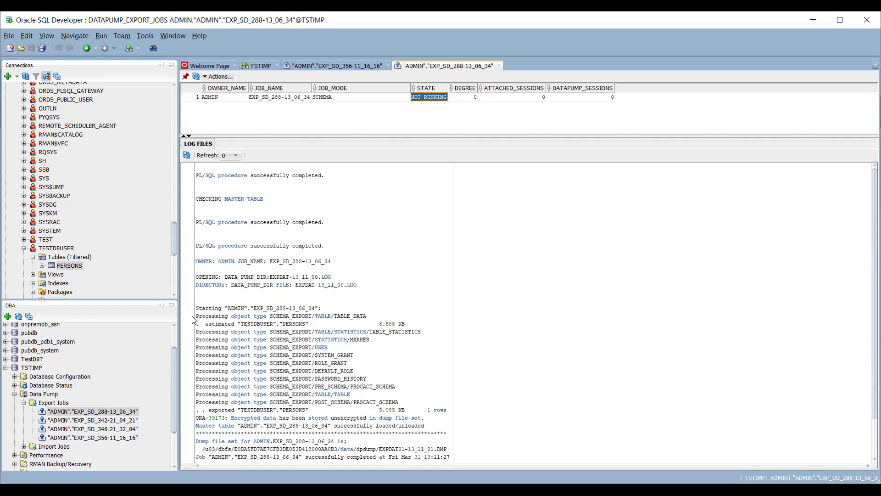
left_click_drag(202, 323, 259, 328)
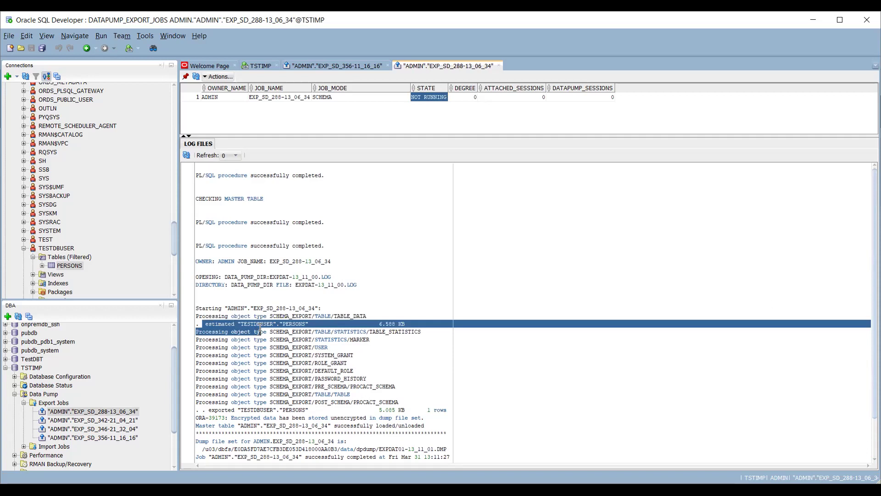
left_click(258, 323)
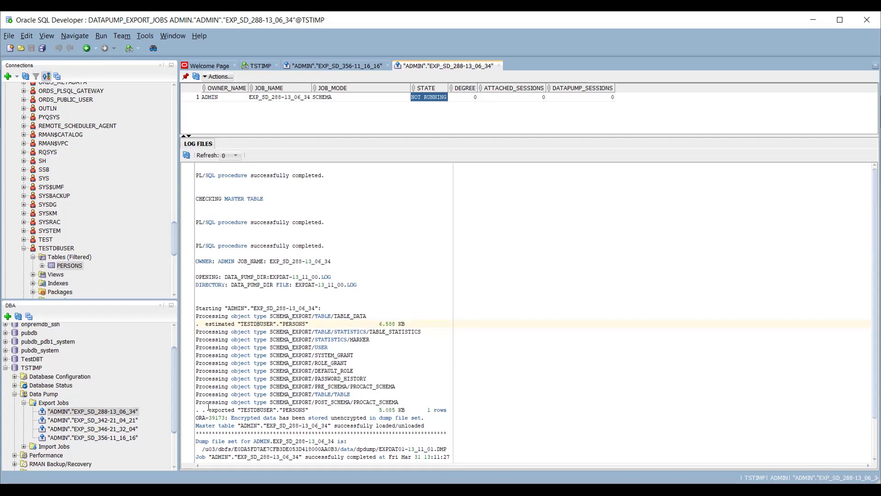
left_click(296, 409)
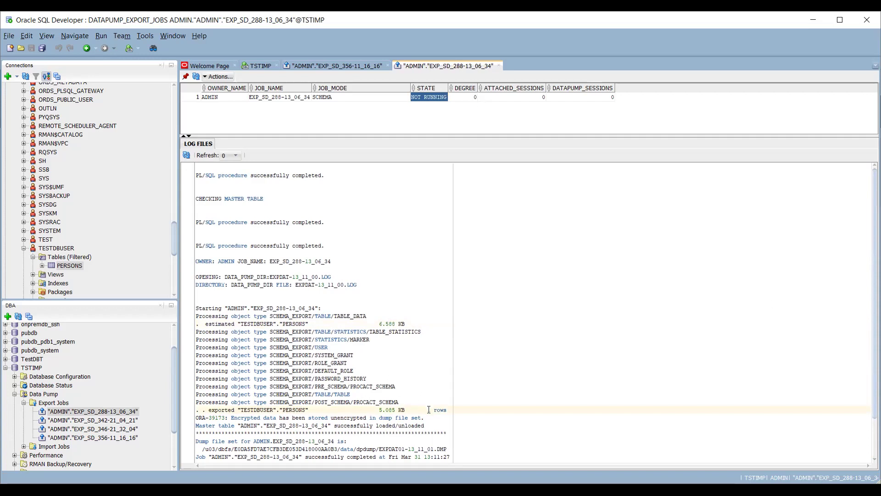
left_click_drag(428, 410, 438, 410)
Examine the dump file name, the elapsed time and the closing procedure message in the export log
left_click_drag(419, 445, 383, 445)
left_click(383, 446)
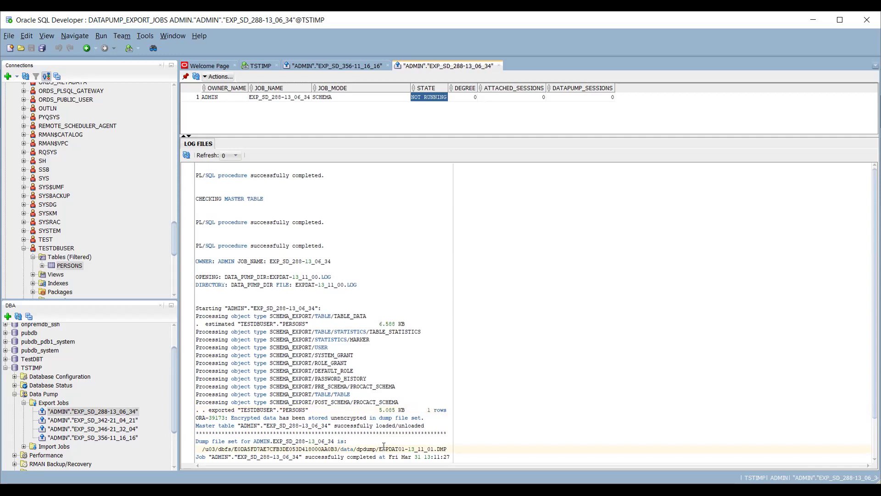
left_click_drag(399, 447, 428, 447)
double_click(307, 459)
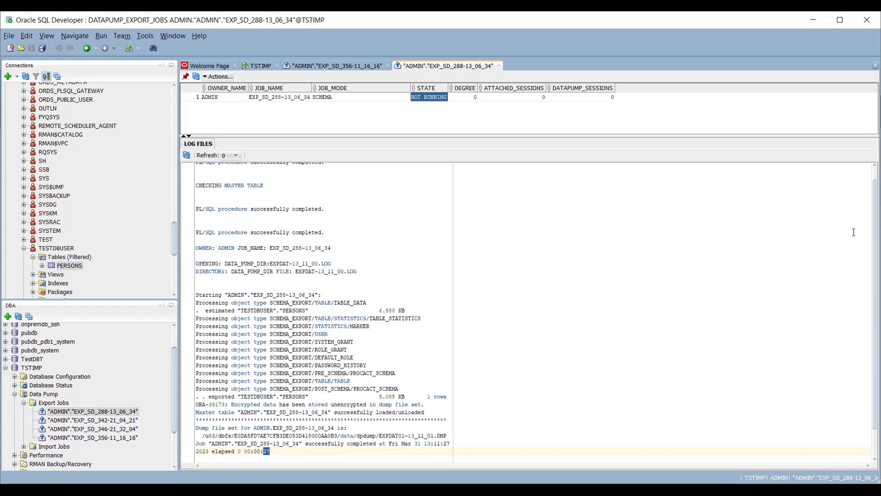
scroll(869, 198, "up", 1)
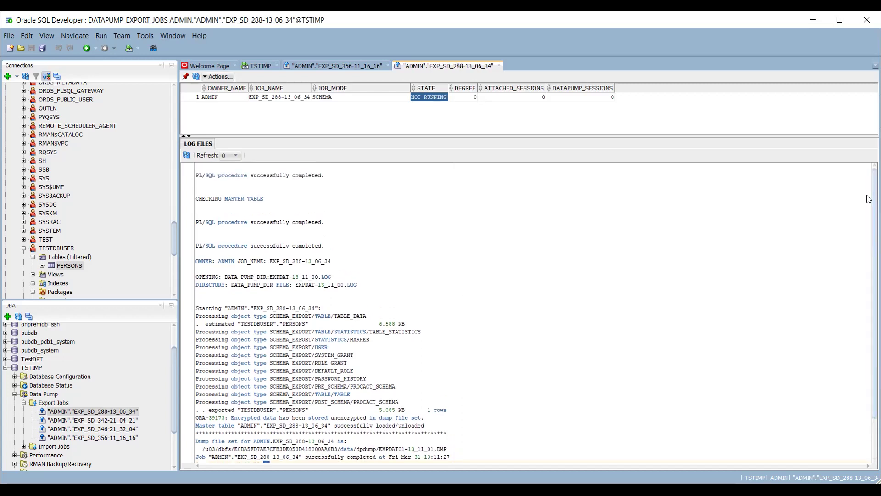
scroll(870, 238, "down", 3)
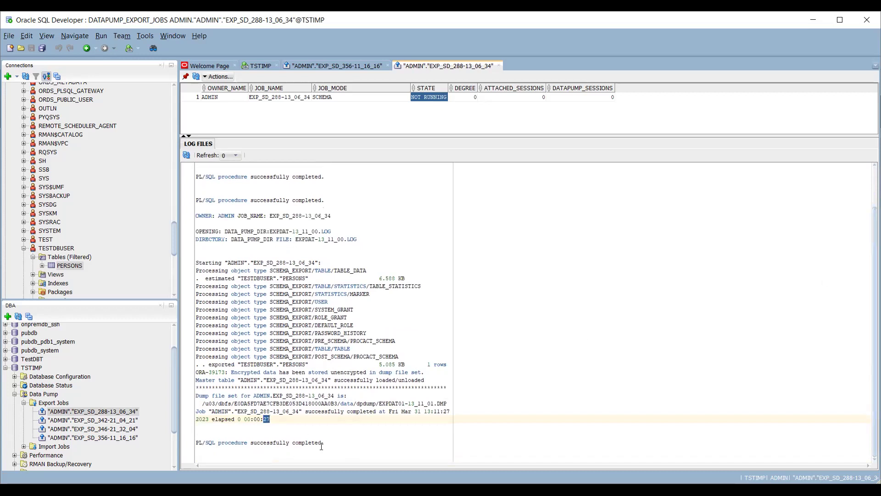
left_click_drag(334, 442, 199, 443)
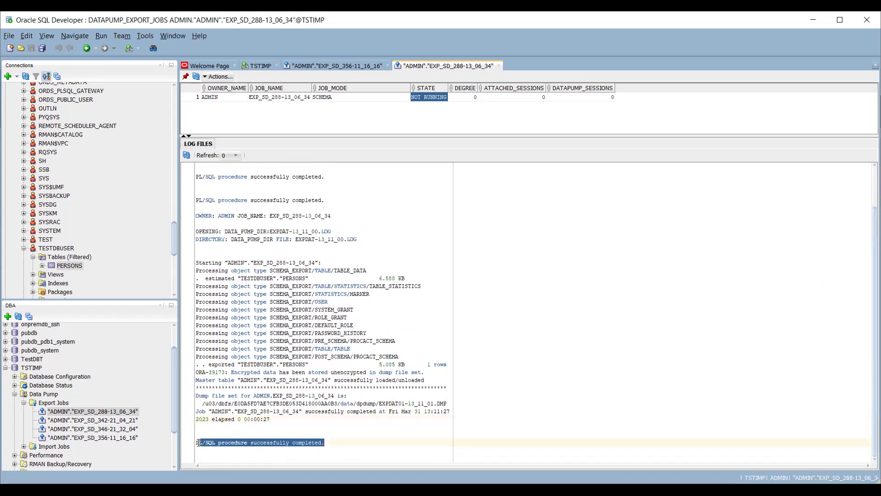